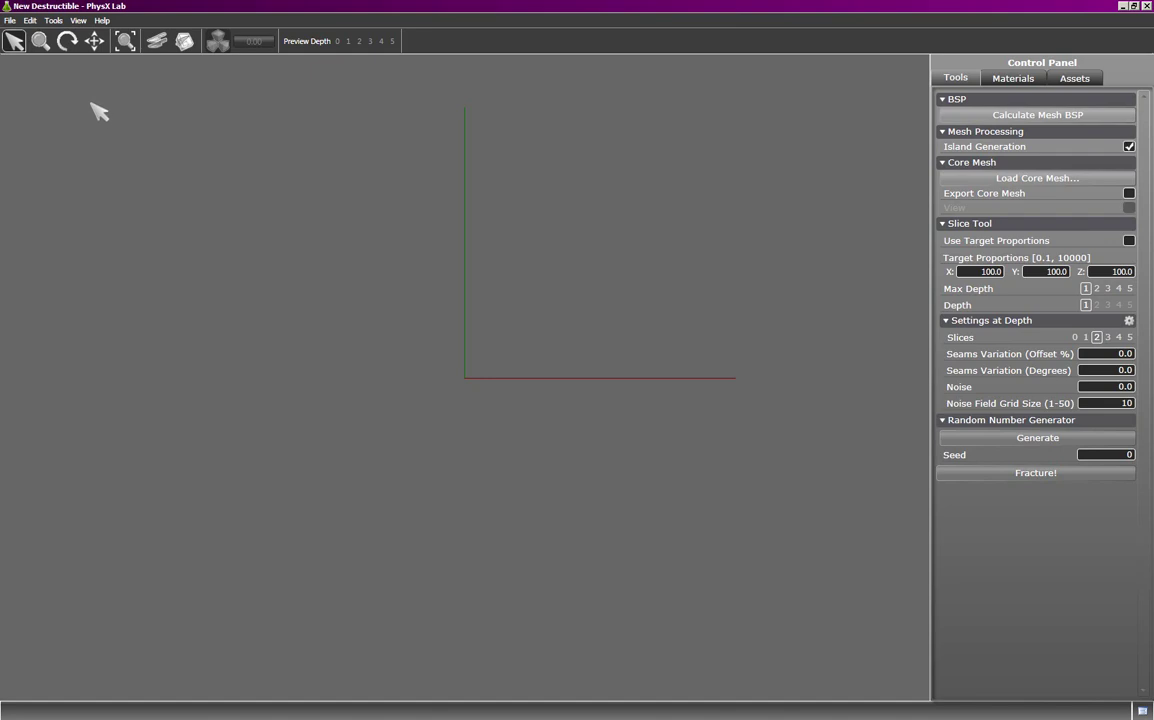
Step: Import Wall.fbx from the Wall folder as a 3D mesh
left_click(10, 20)
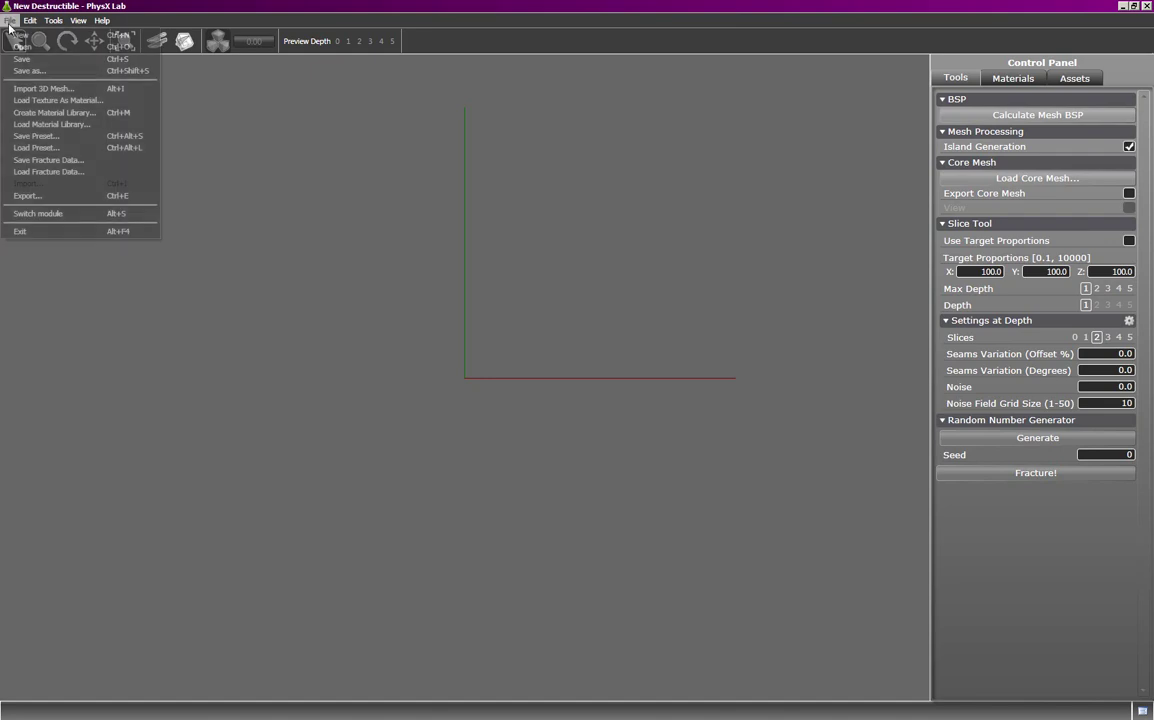
left_click(30, 89)
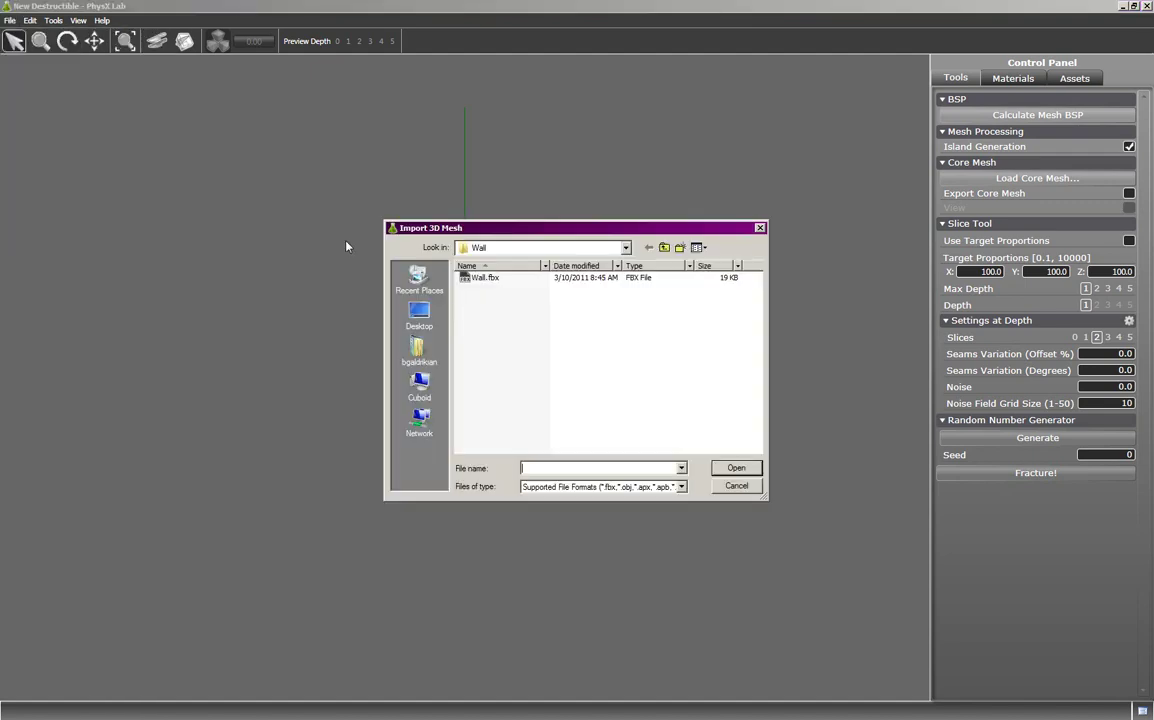
double_click(483, 279)
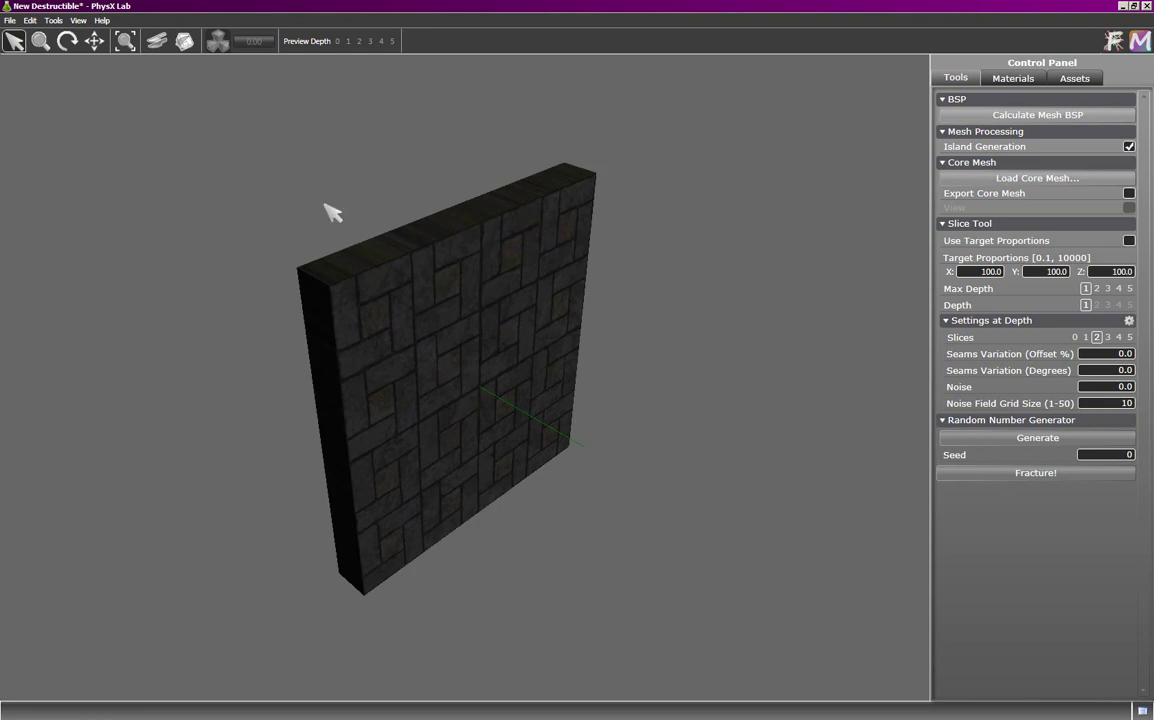
left_click(78, 20)
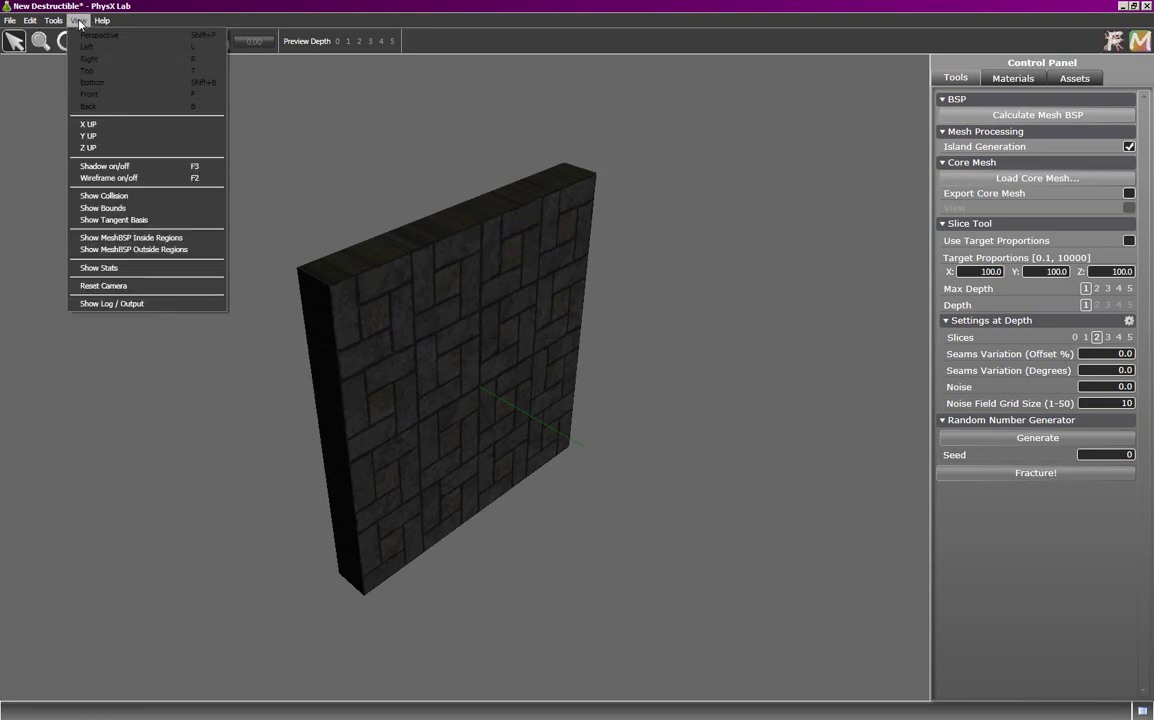
left_click(111, 180)
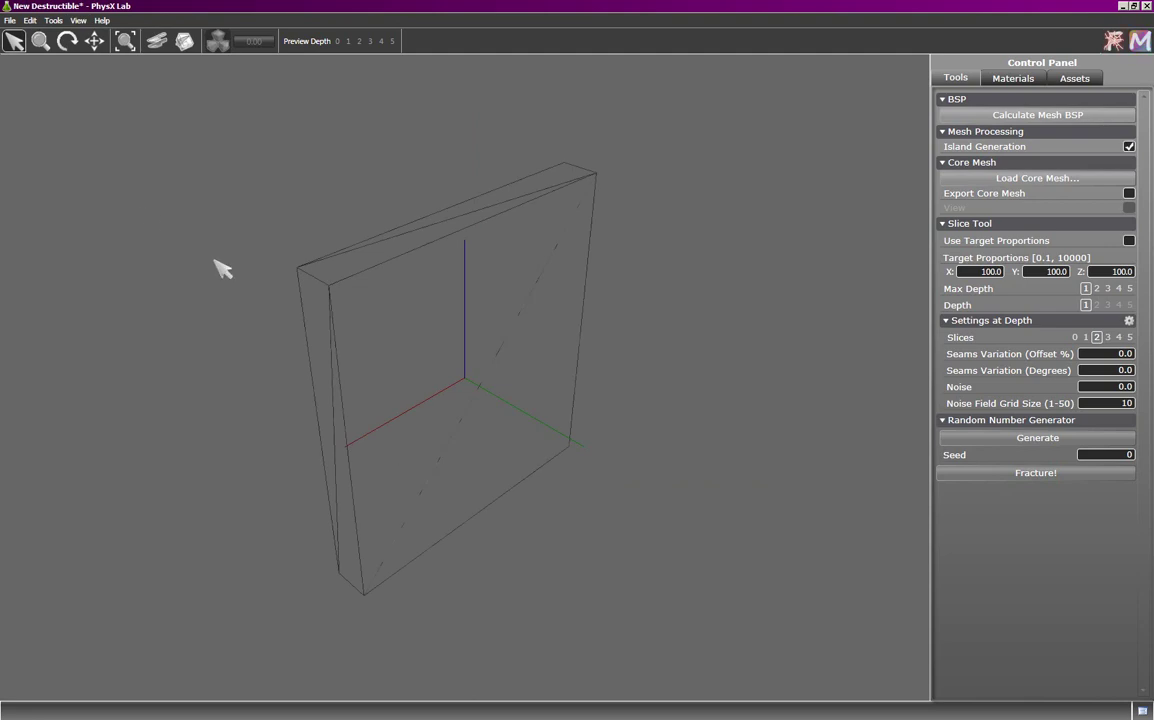
key("r")
left_click_drag(412, 432, 396, 386)
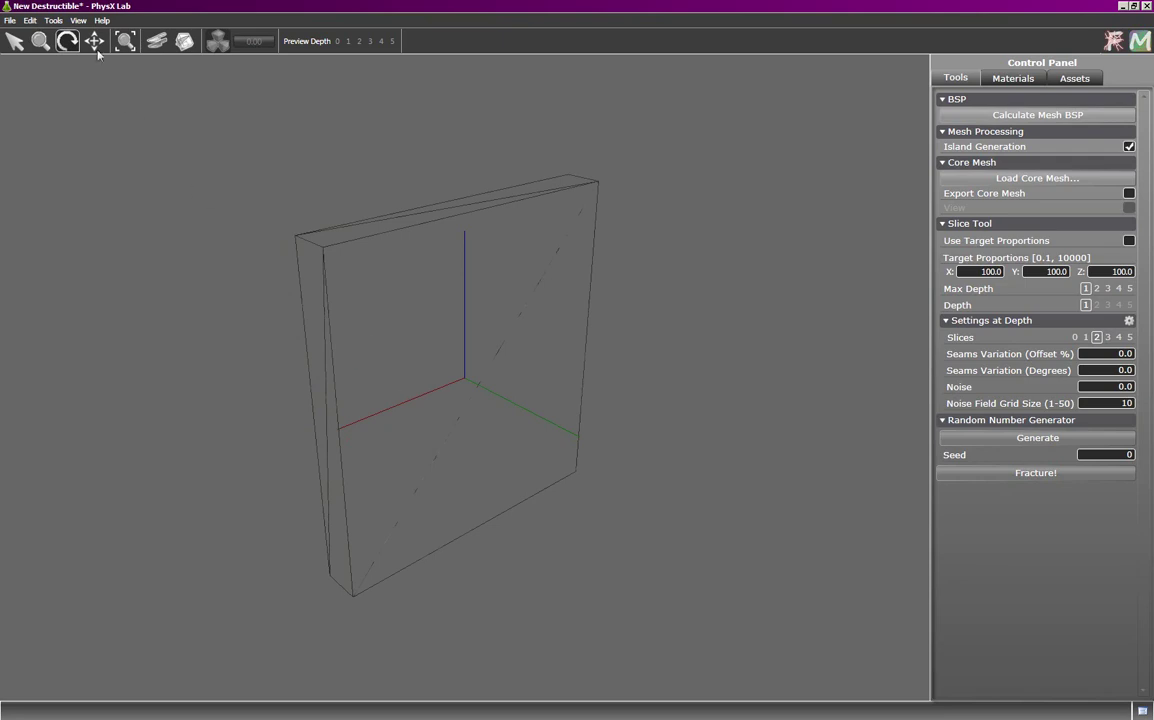
left_click(79, 21)
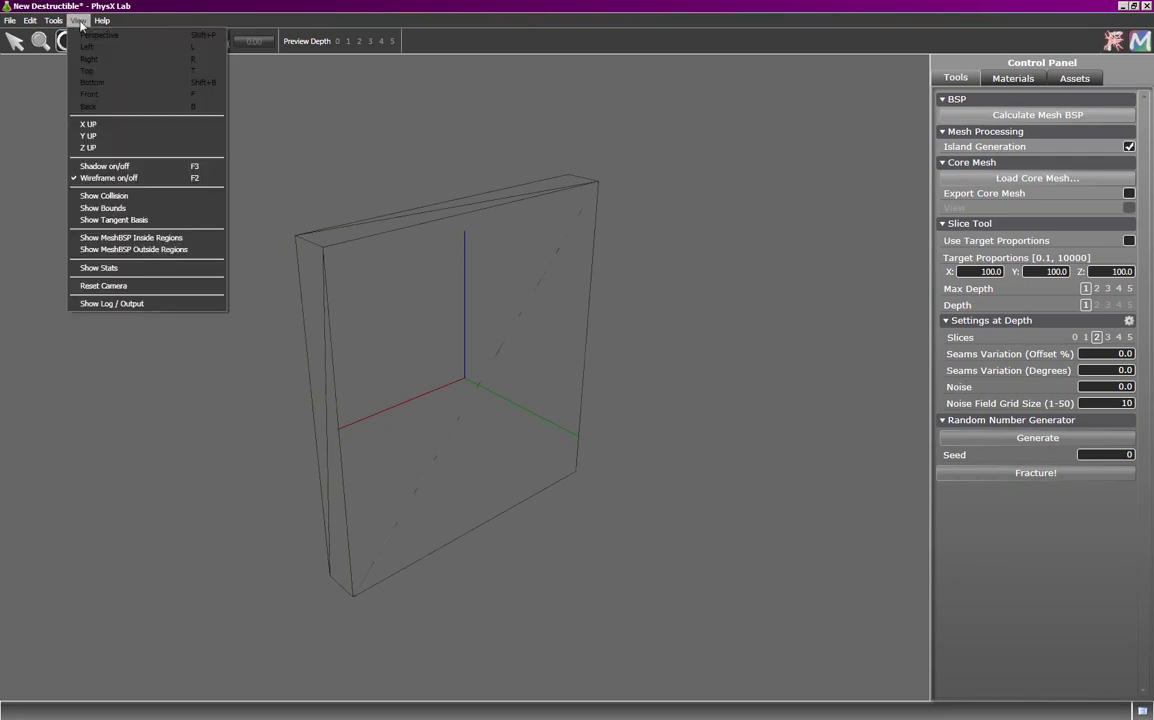
left_click(105, 177)
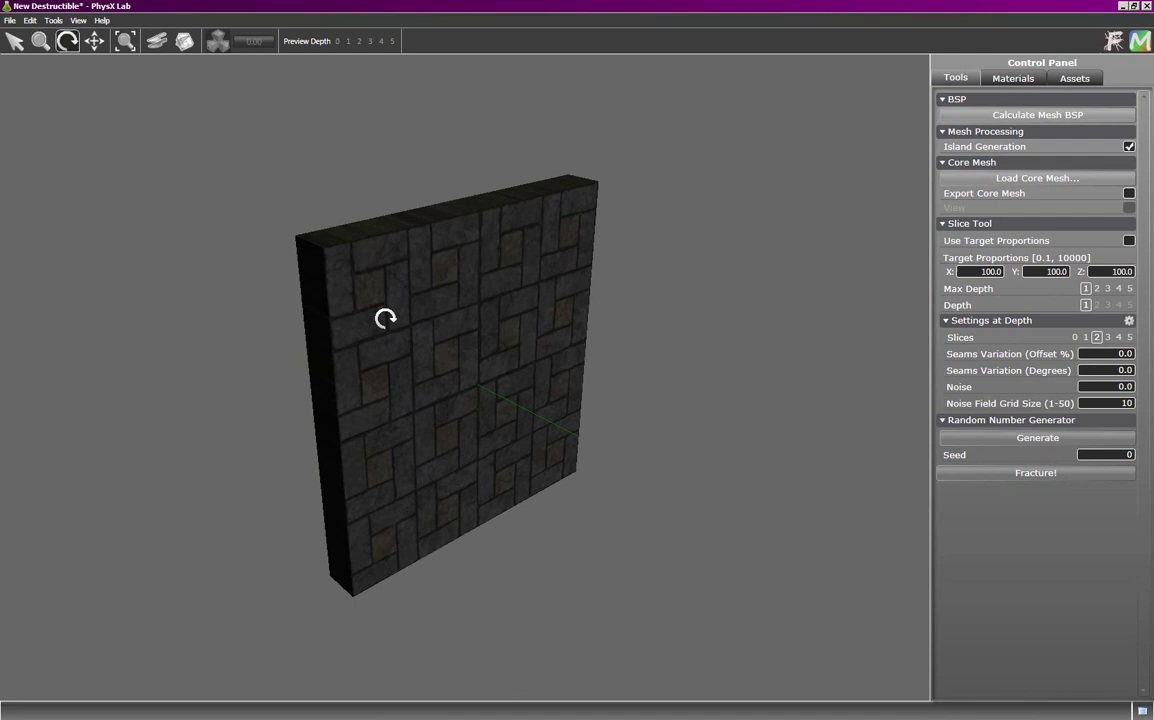
Step: Switch to cut-out fracturing mode and preview the cut-out map along +X, -Y, -Z and +Z
left_click(185, 42)
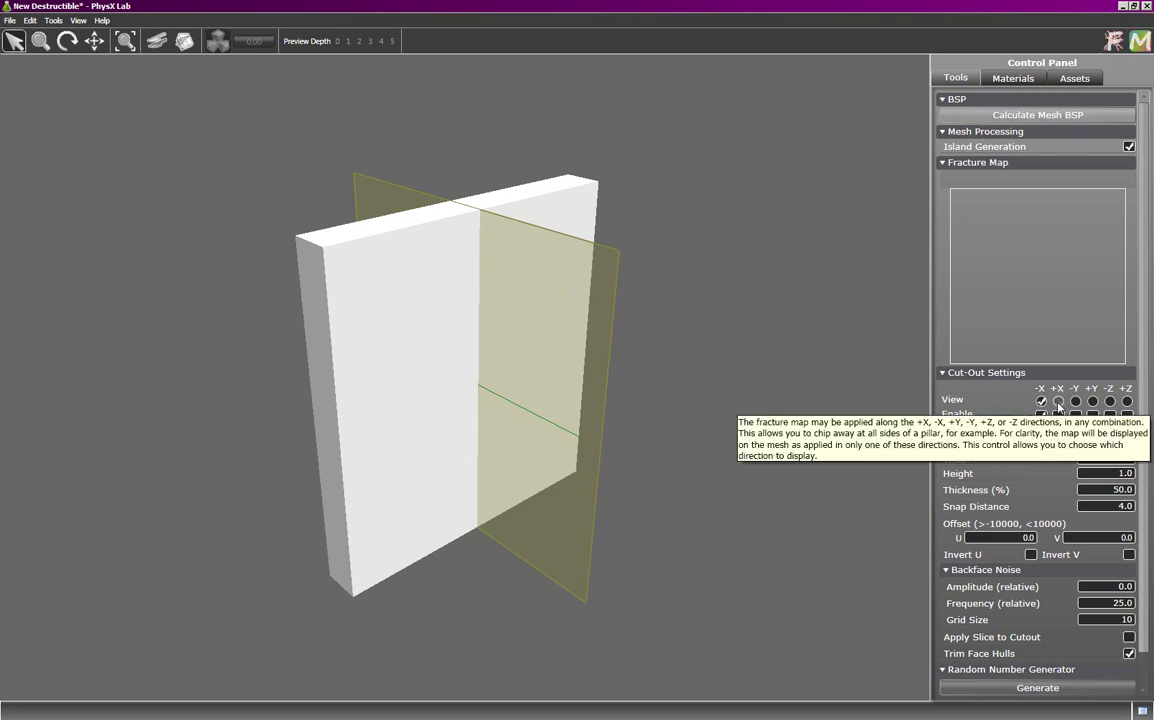
left_click(1058, 401)
left_click(1075, 401)
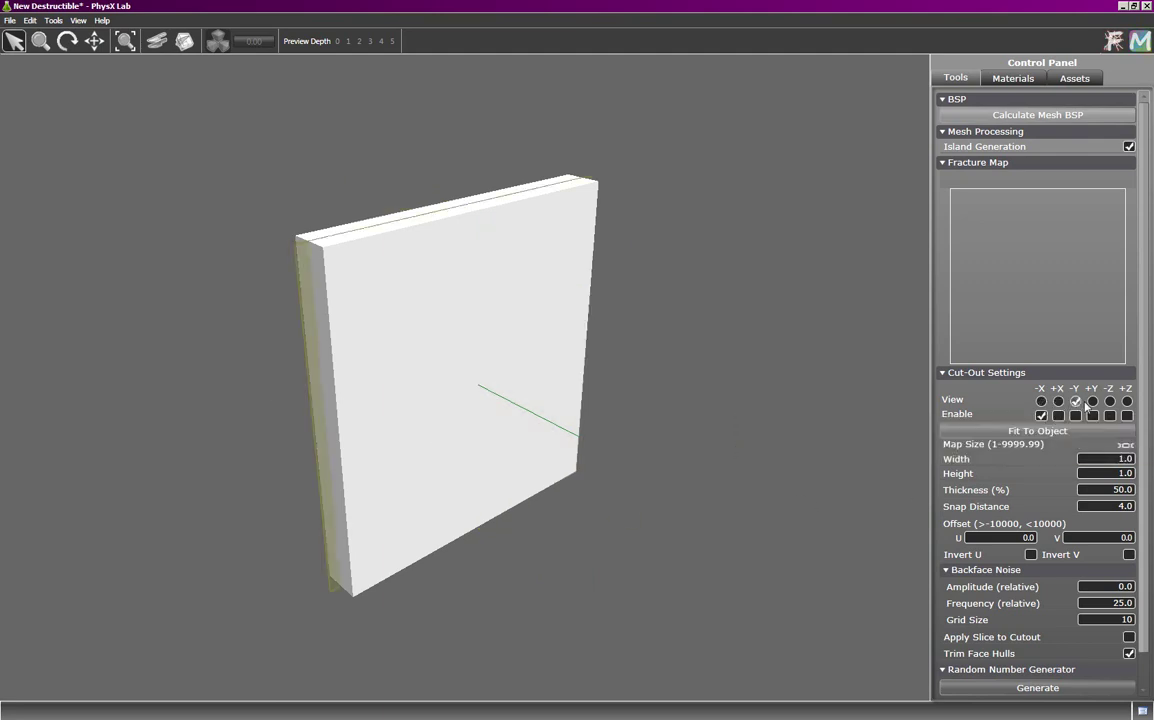
left_click(1110, 401)
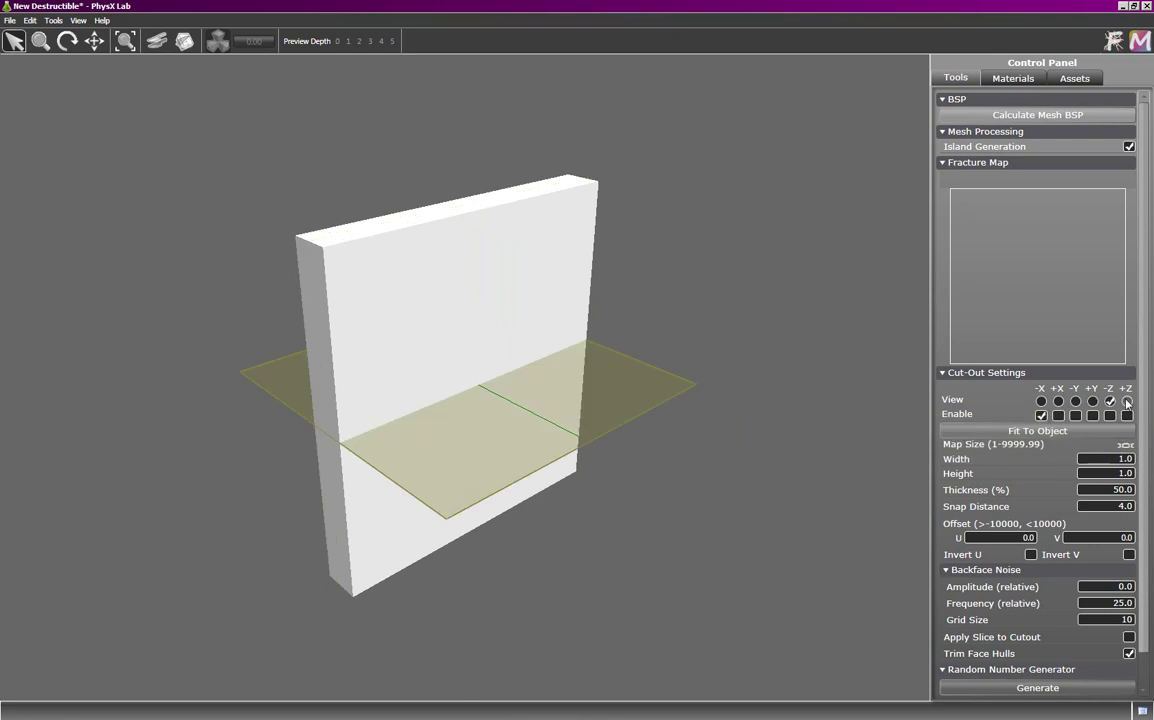
left_click(1127, 402)
Step: Set the Cut-Out View to -Y, enable the -Y cut-out and disable -X
left_click(1075, 401)
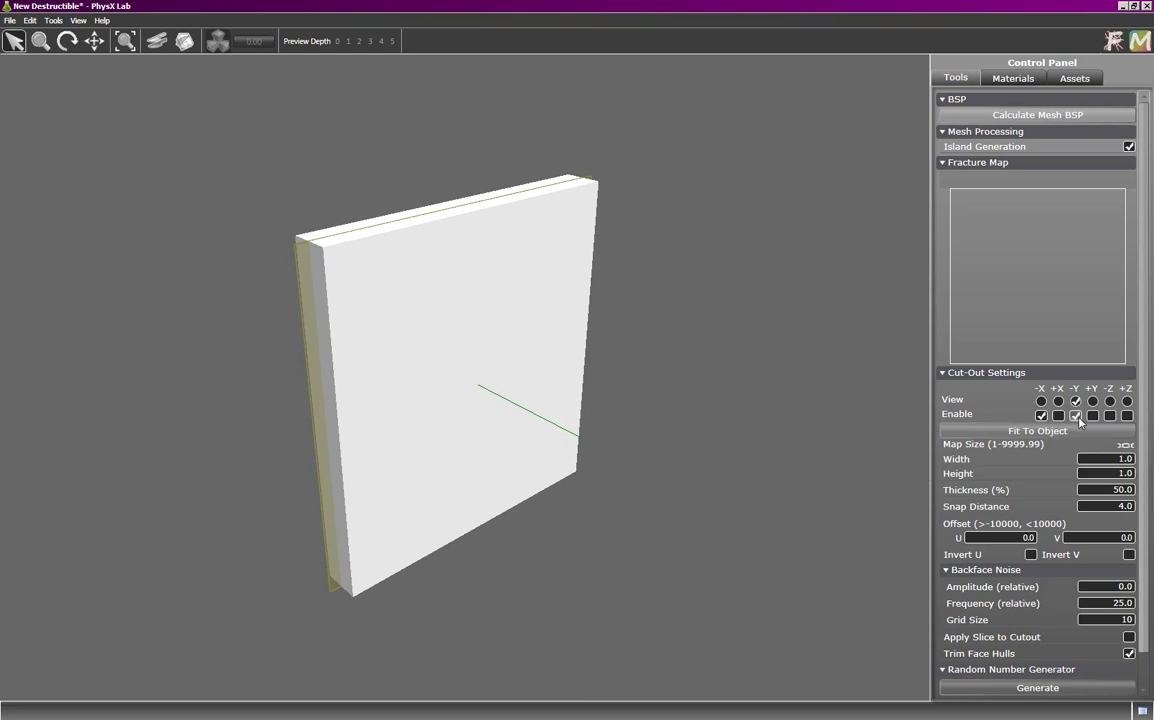
left_click(1075, 415)
left_click(1041, 415)
Step: In Cut-Out Settings, enter Thickness 30% and Backface Noise Amplitude 3.0
left_click(1105, 490)
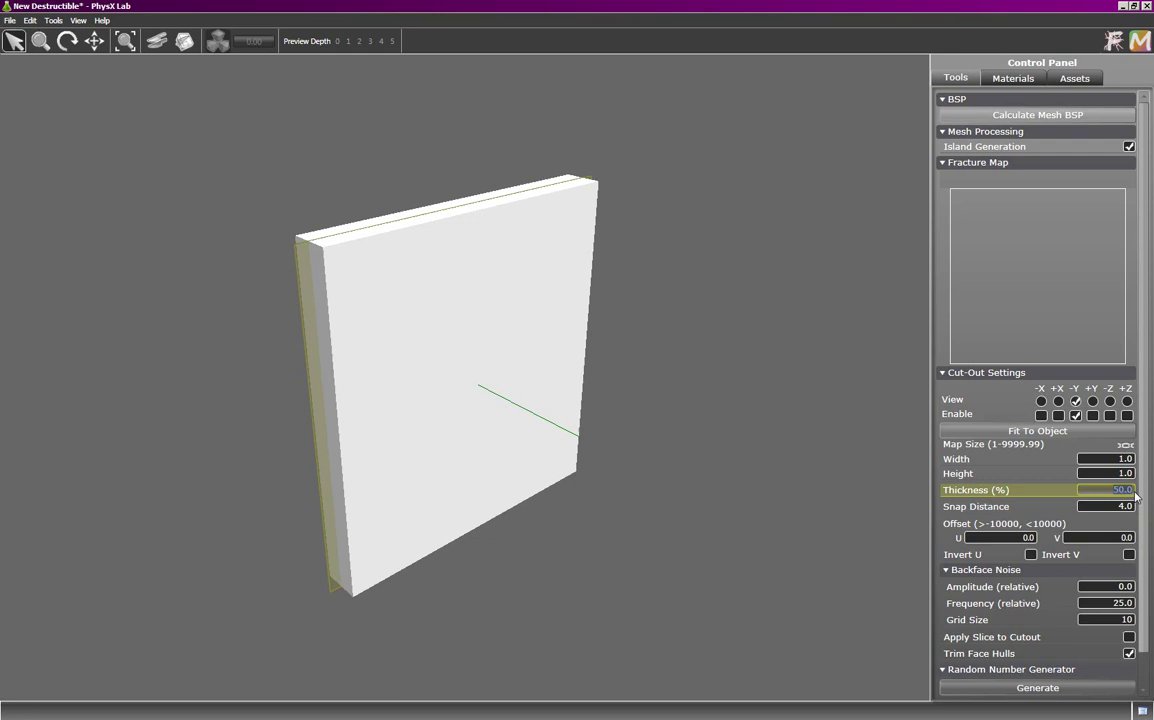
type("30")
key("Tab")
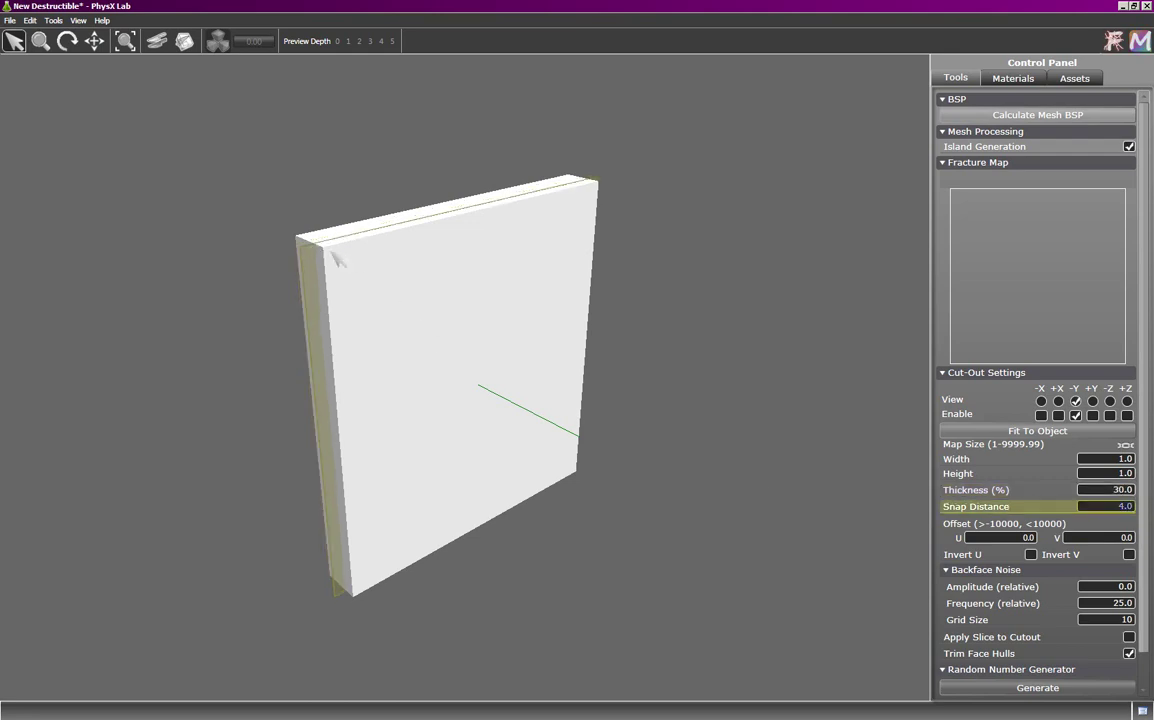
key("shift+Tab")
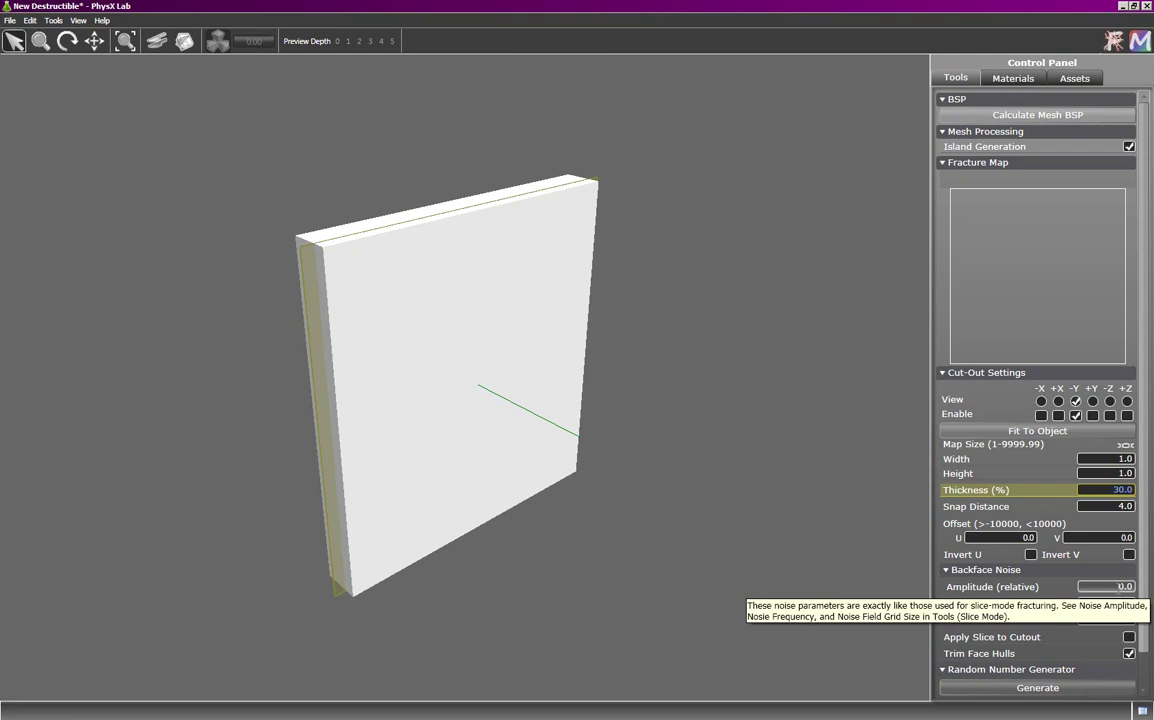
left_click(1105, 587)
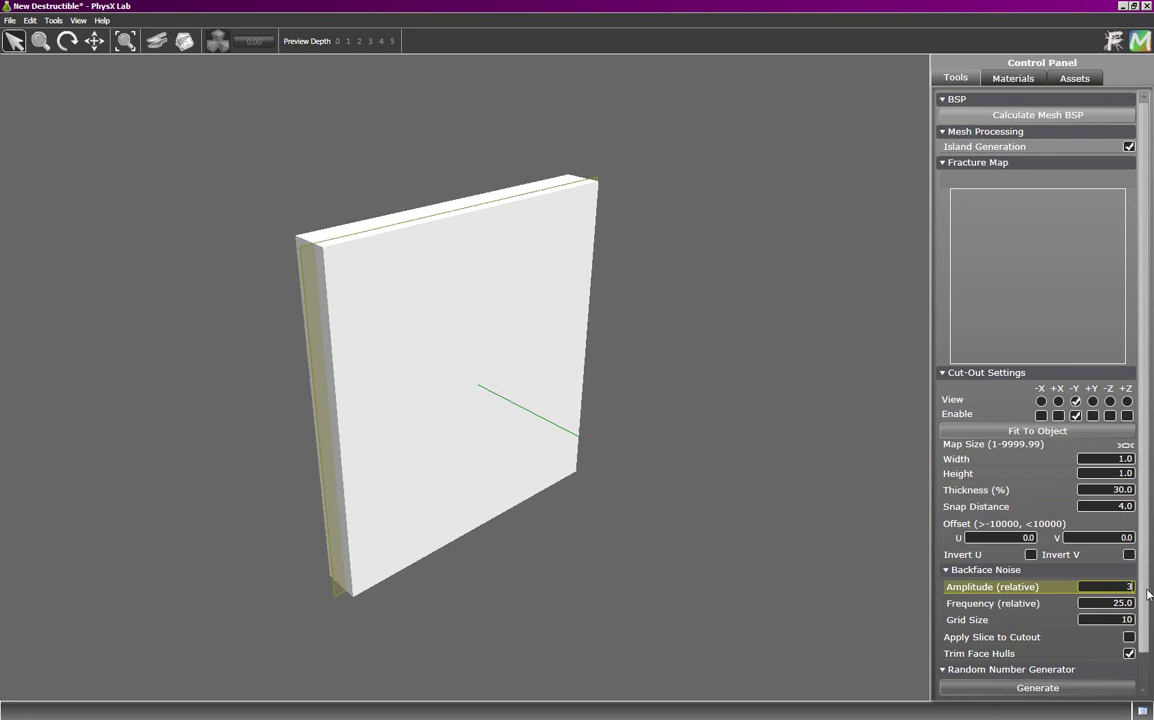
type("3")
key("Tab")
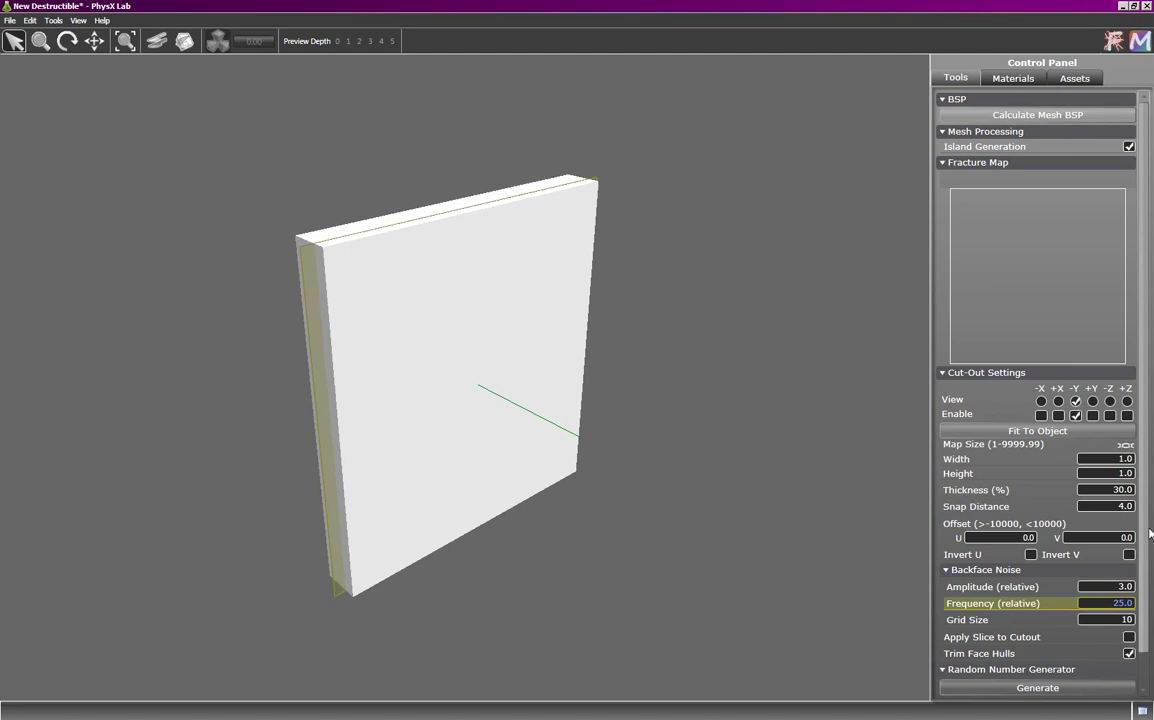
left_click(845, 366)
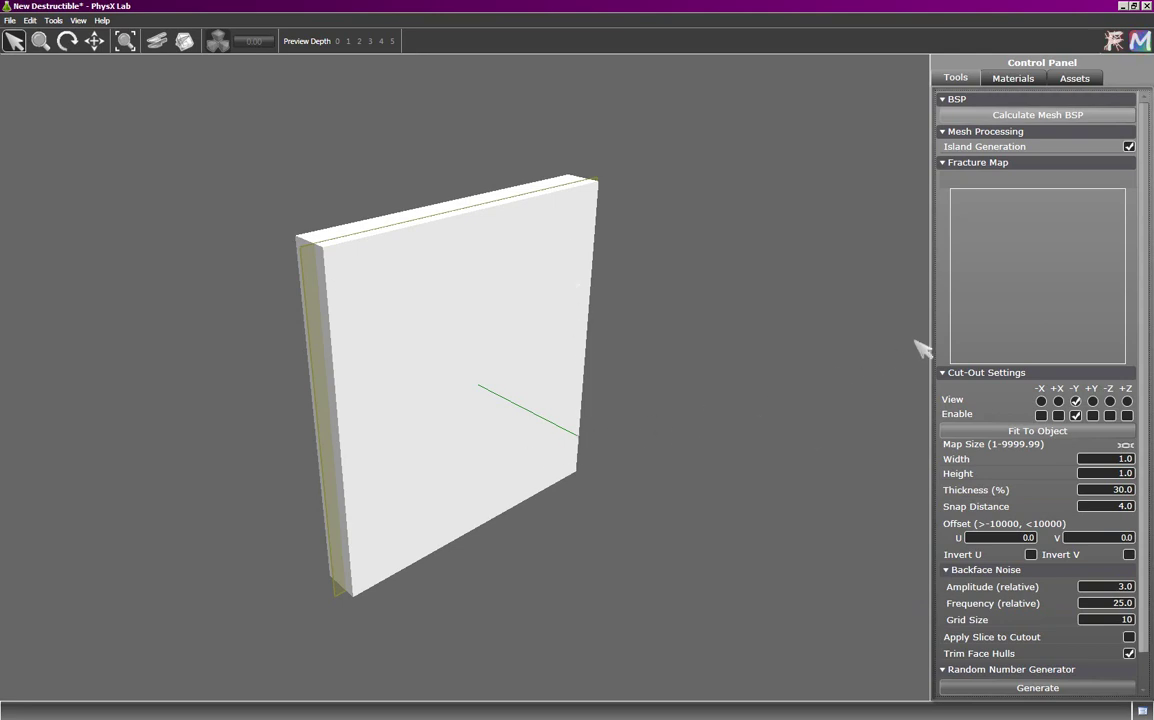
Step: Pick wall_fm in the fracture map chooser to project its brick pattern onto the wall
left_click(1022, 273)
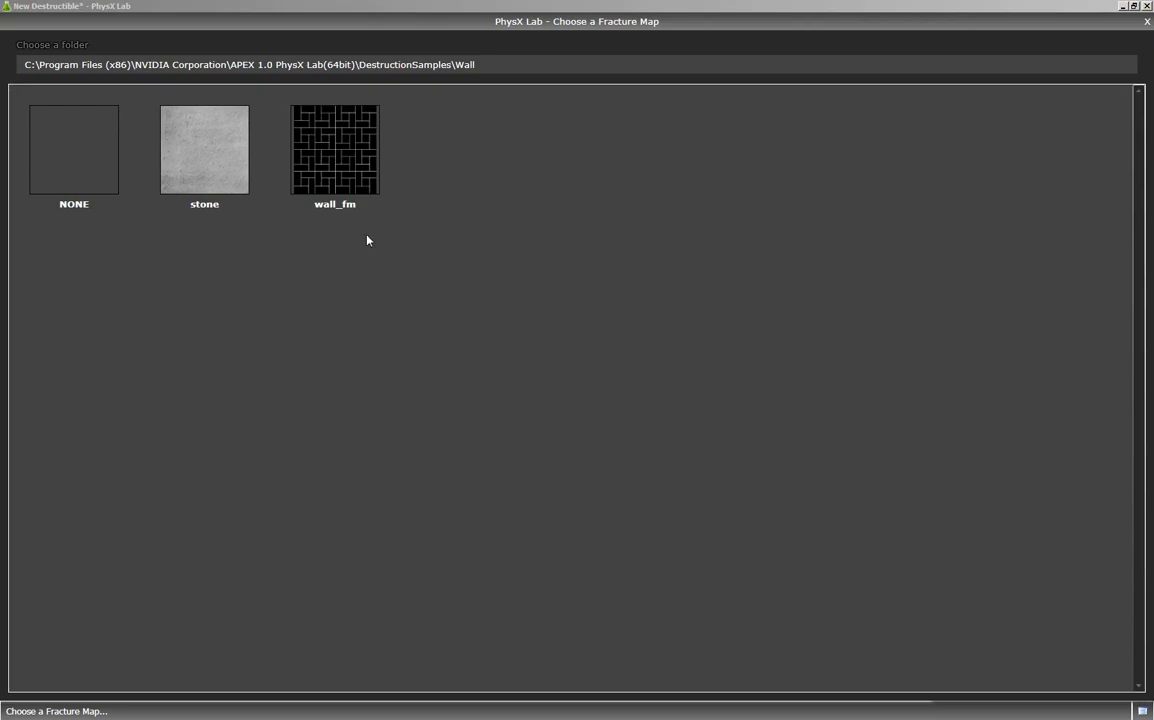
left_click(339, 162)
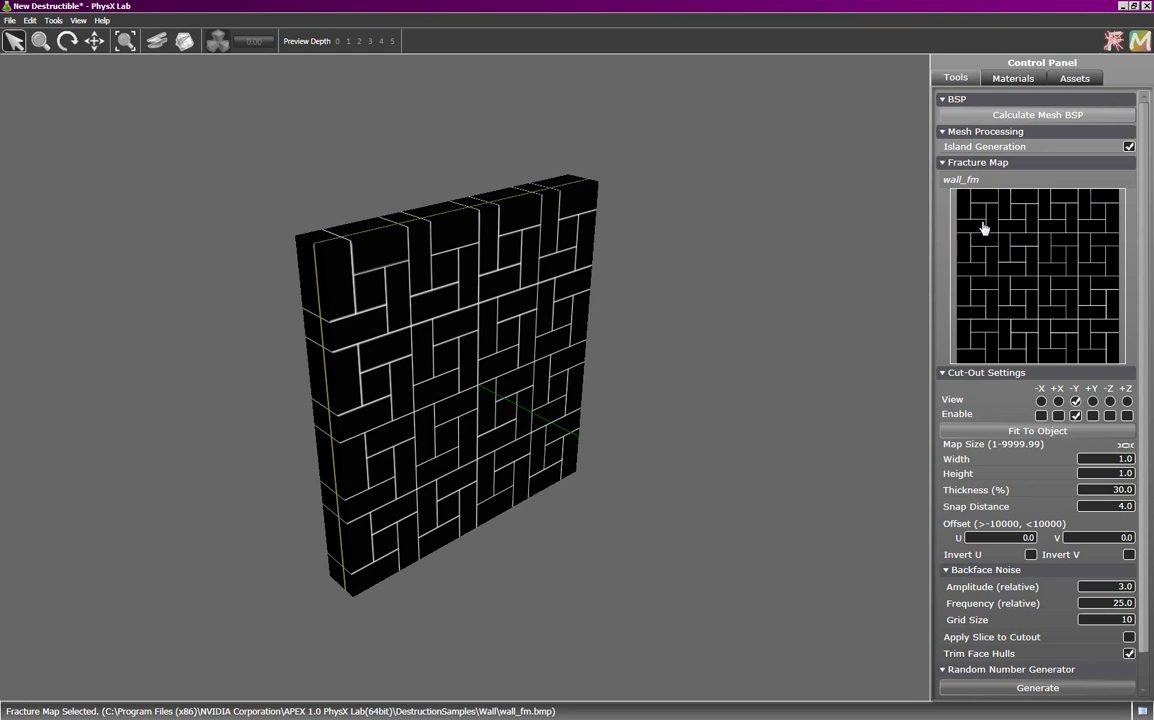
Step: Run Fracture!, explode the brick chunks at depth 2, and orbit to inspect them
scroll(1145, 289, "down", 1)
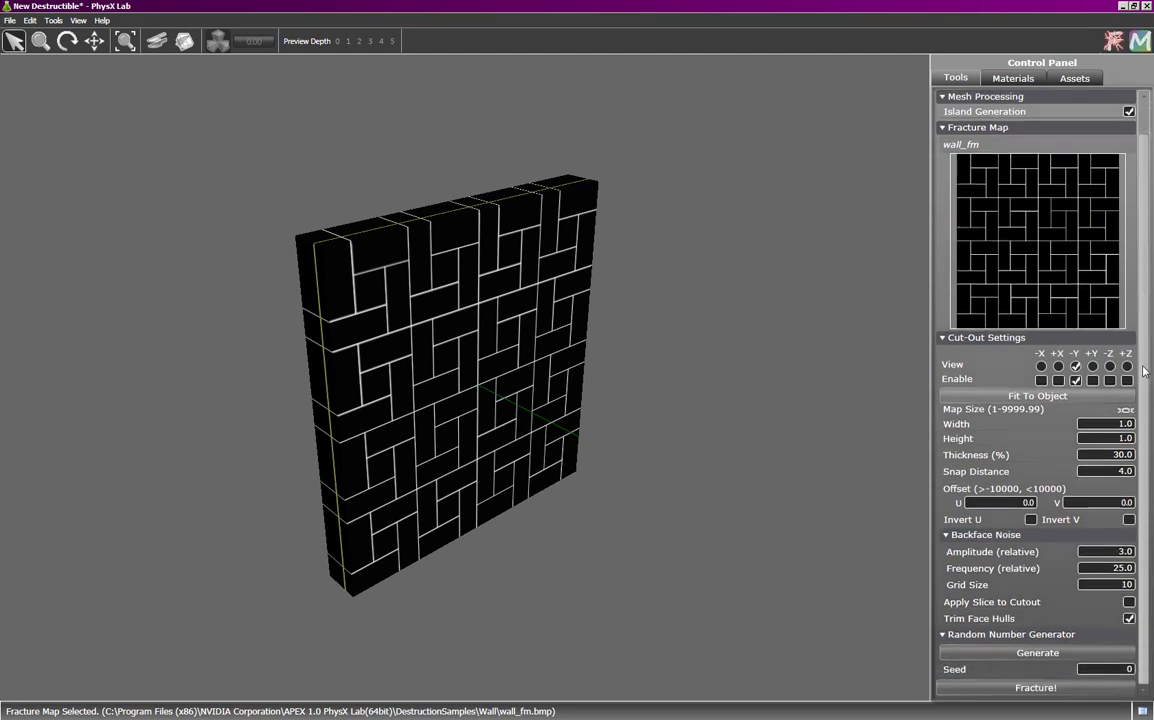
left_click(1051, 693)
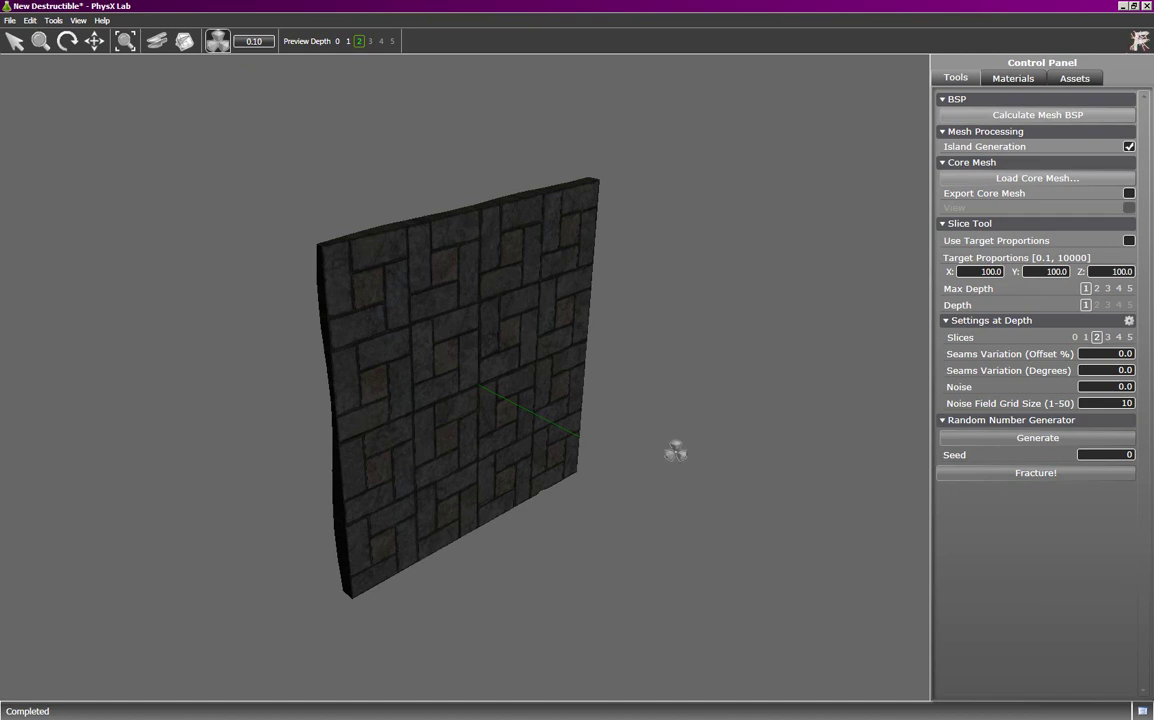
mouse_move(675, 452)
left_mouse_down()
mouse_move(737, 438)
mouse_move(670, 495)
mouse_move(744, 463)
mouse_move(690, 514)
mouse_move(719, 486)
mouse_move(709, 498)
left_mouse_up()
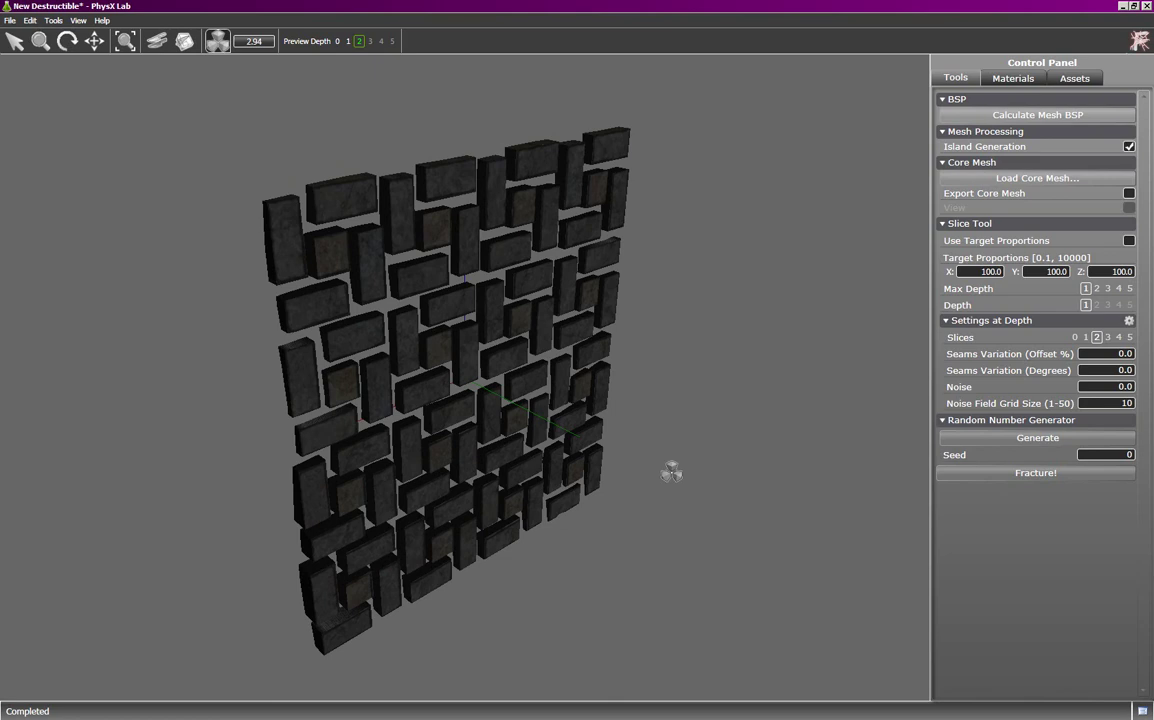
left_click_drag(671, 472, 291, 399)
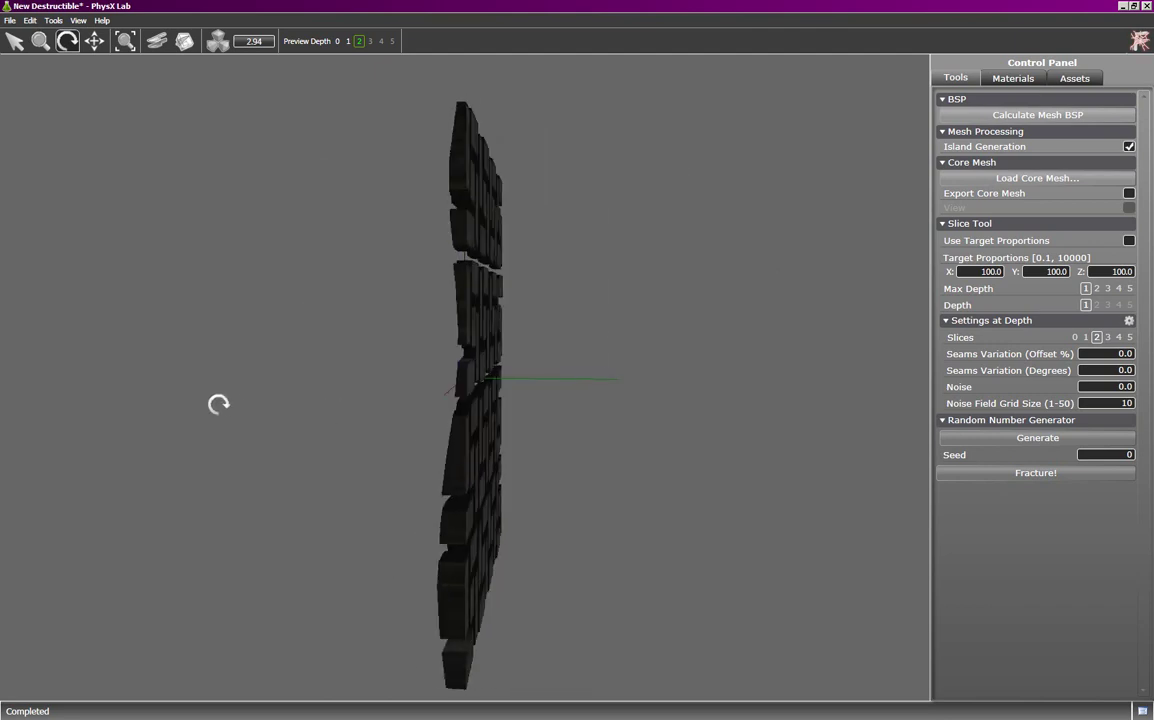
left_click_drag(219, 404, 353, 442)
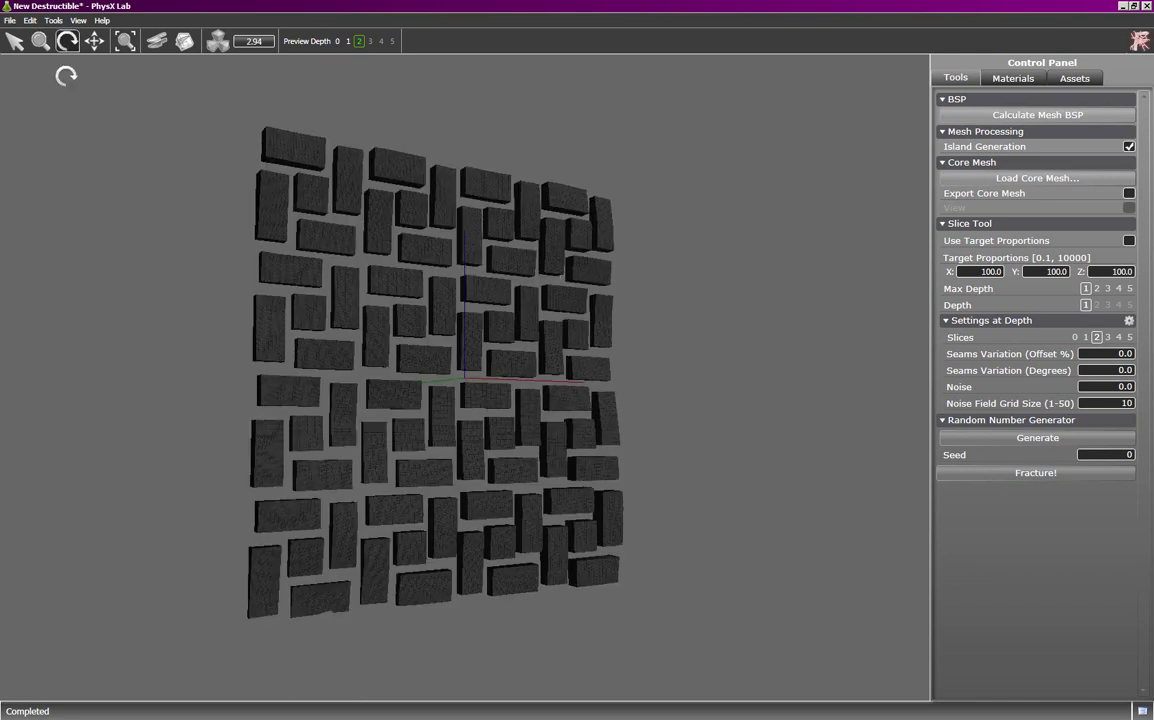
Step: Load stone.bmp as a new texture material
left_click(10, 20)
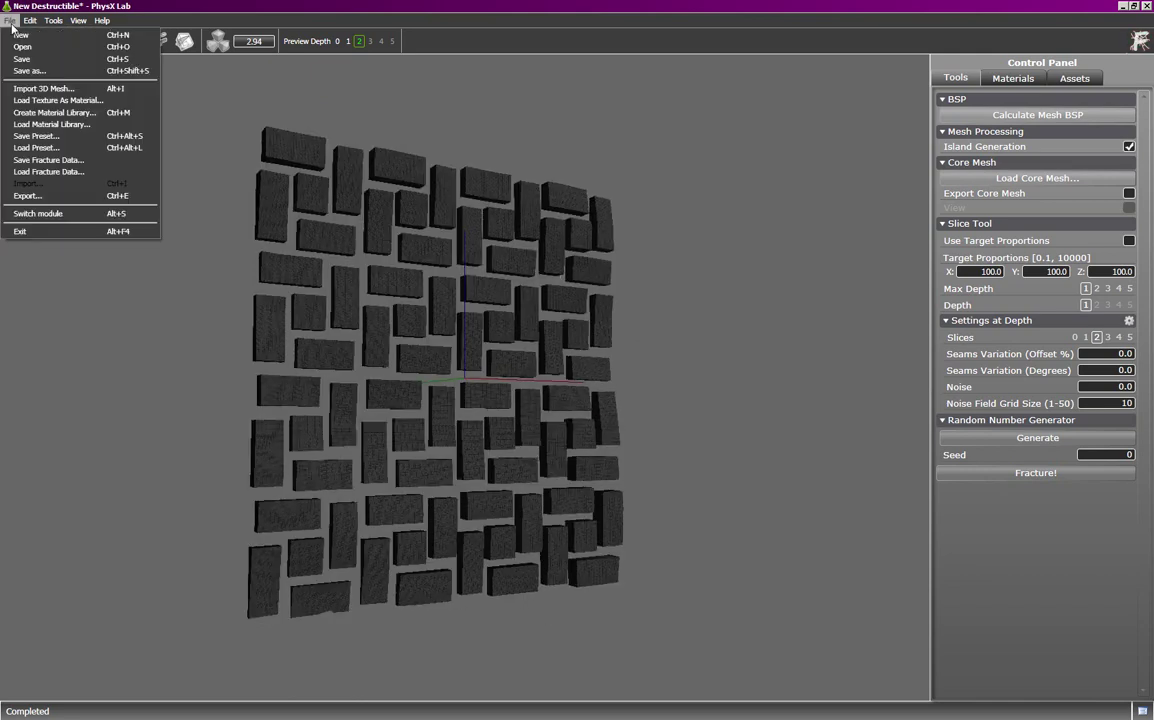
left_click(28, 101)
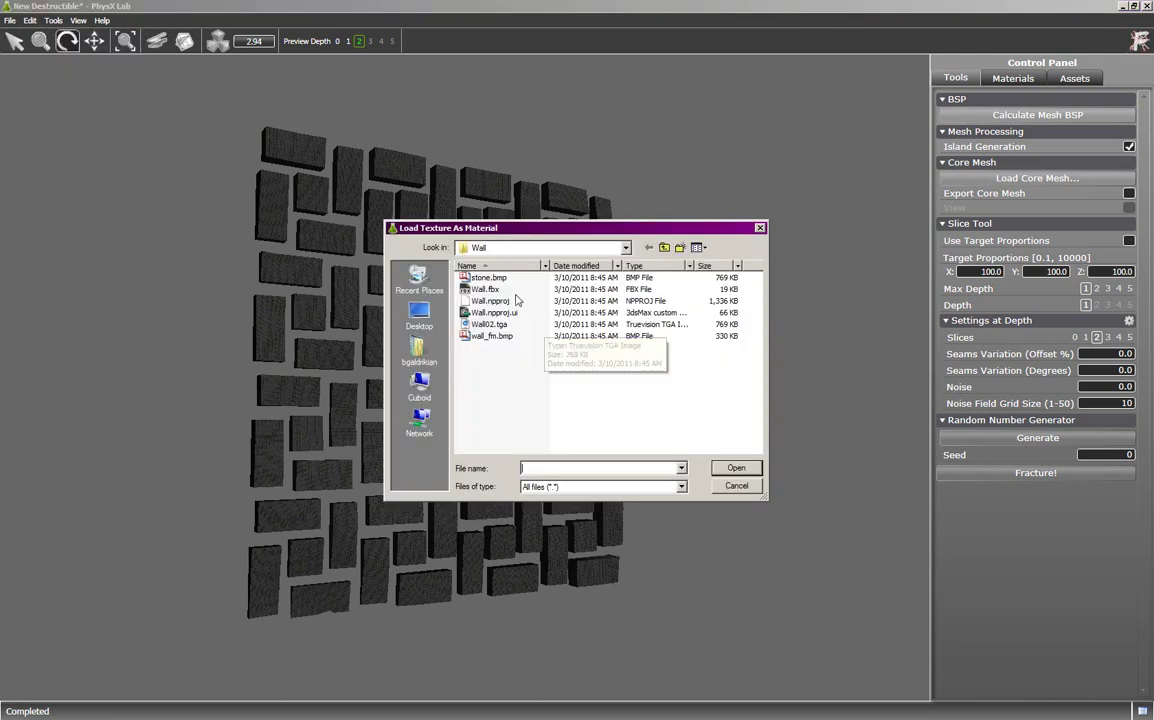
double_click(489, 278)
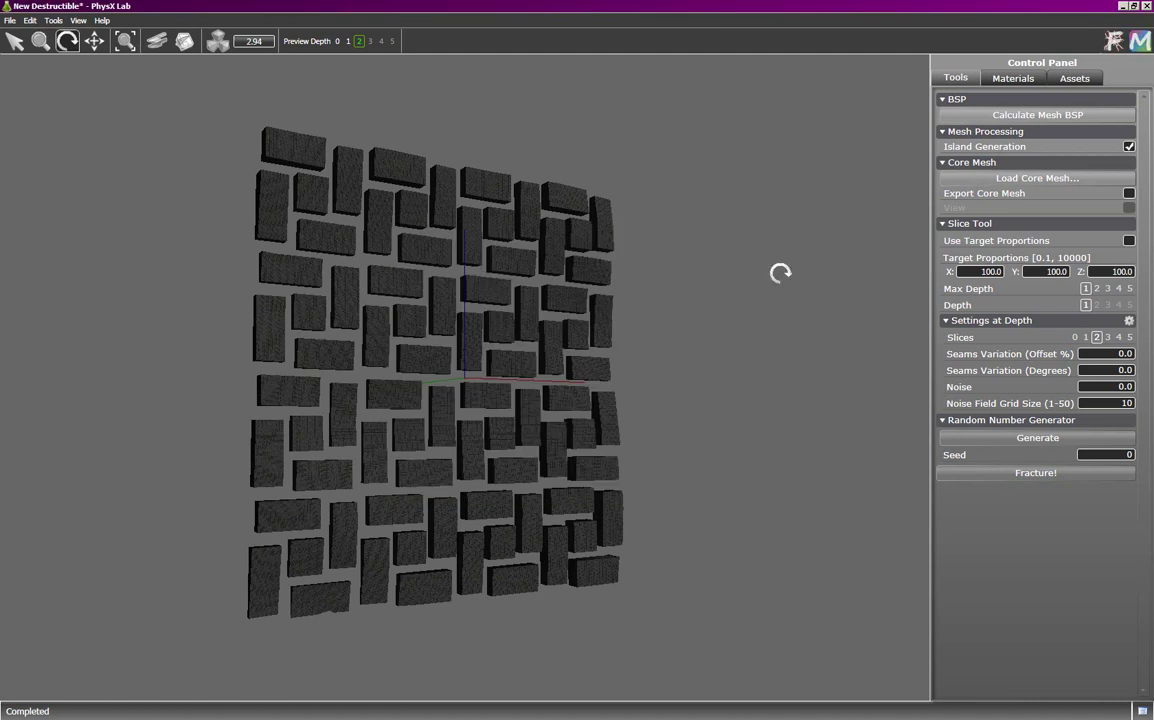
Step: Make stone the interior material with a UV size of 25, then orbit to check the bricks
left_click(1012, 86)
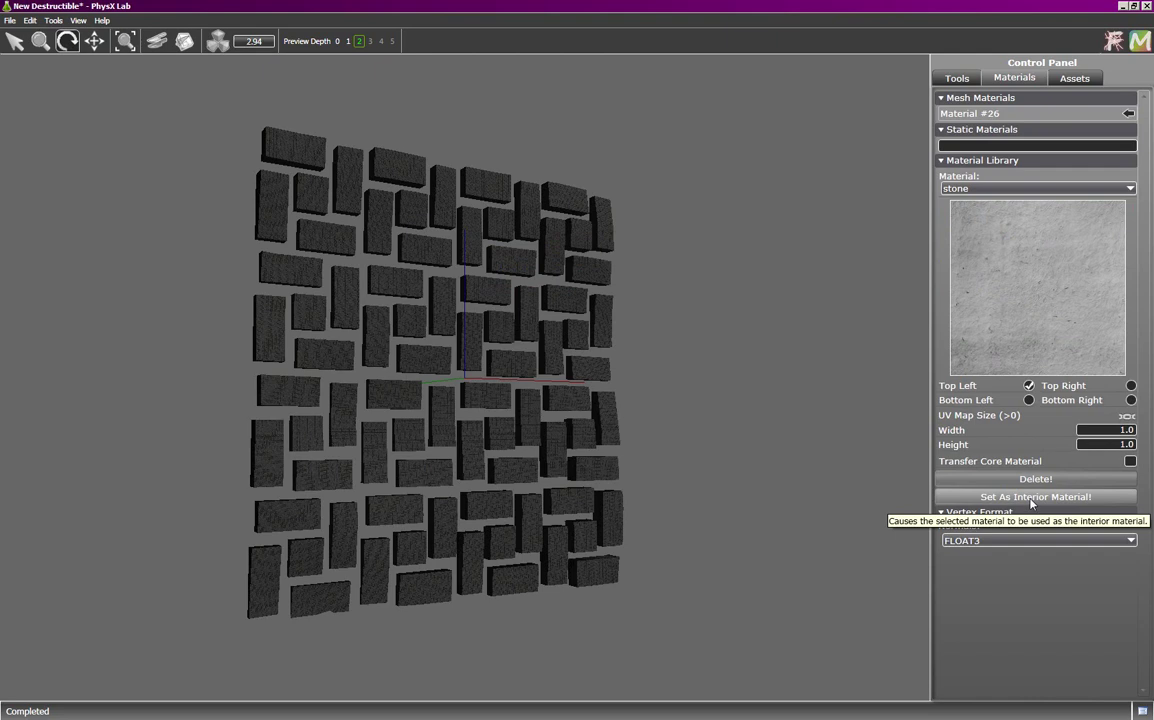
left_click(1031, 497)
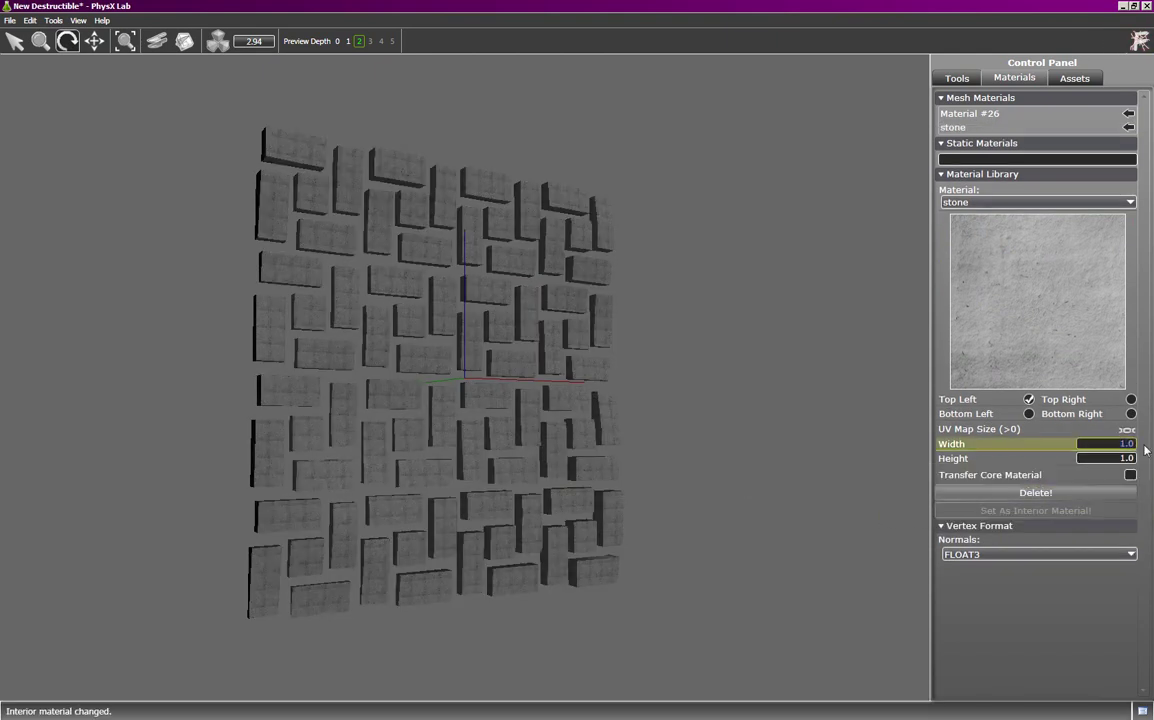
type("25")
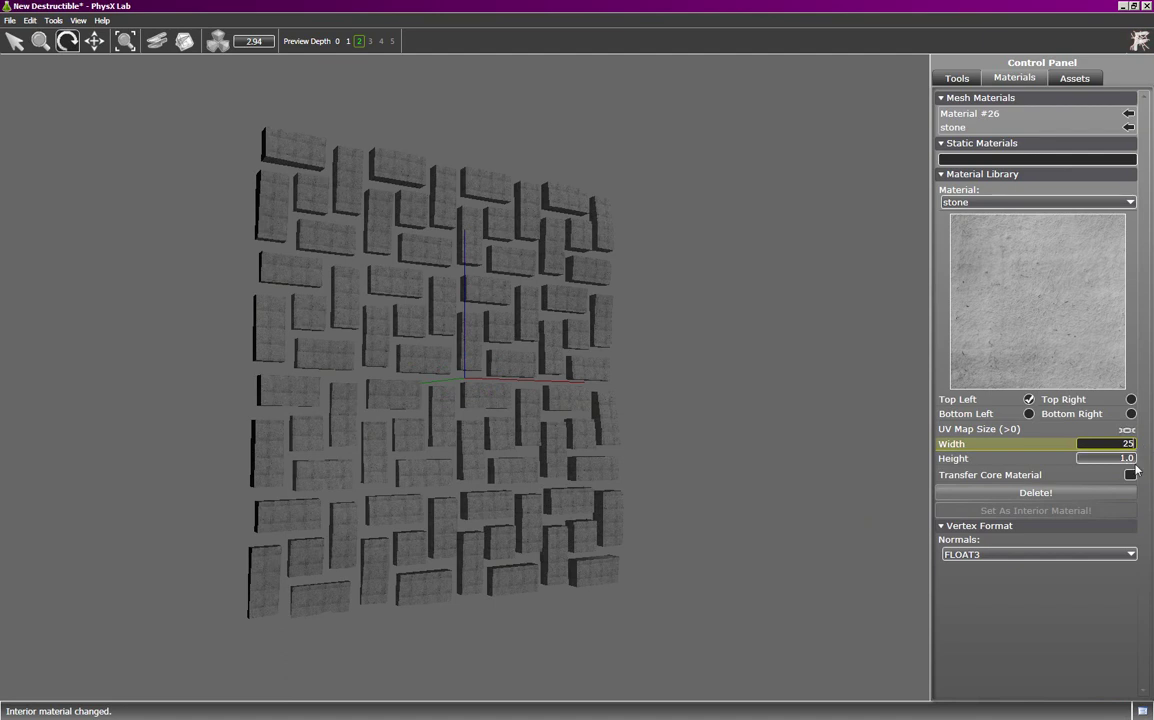
key("Tab")
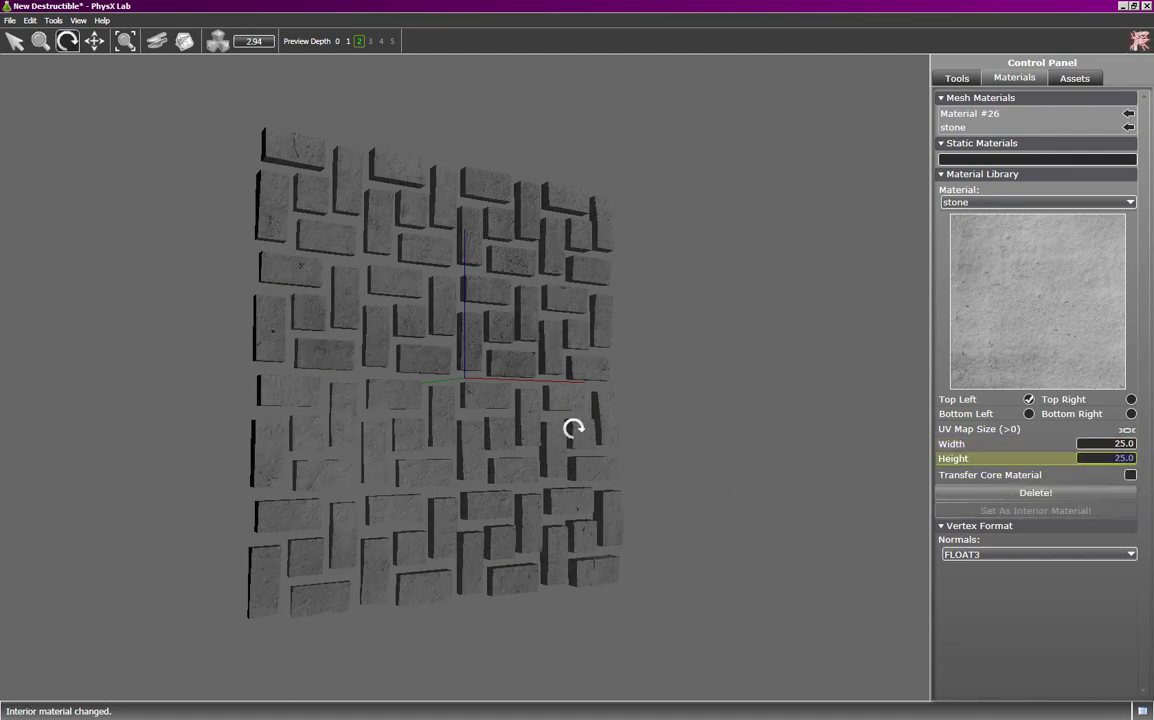
left_click_drag(570, 428, 376, 530)
left_click_drag(657, 396, 283, 447)
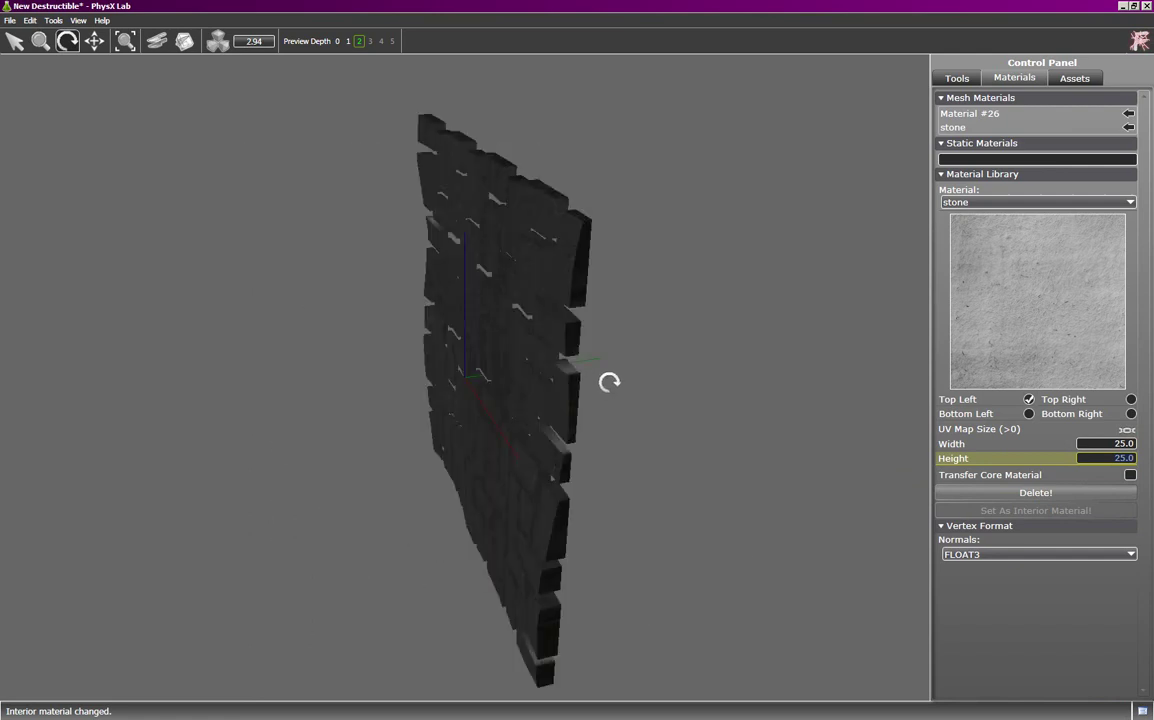
left_click_drag(610, 381, 184, 326)
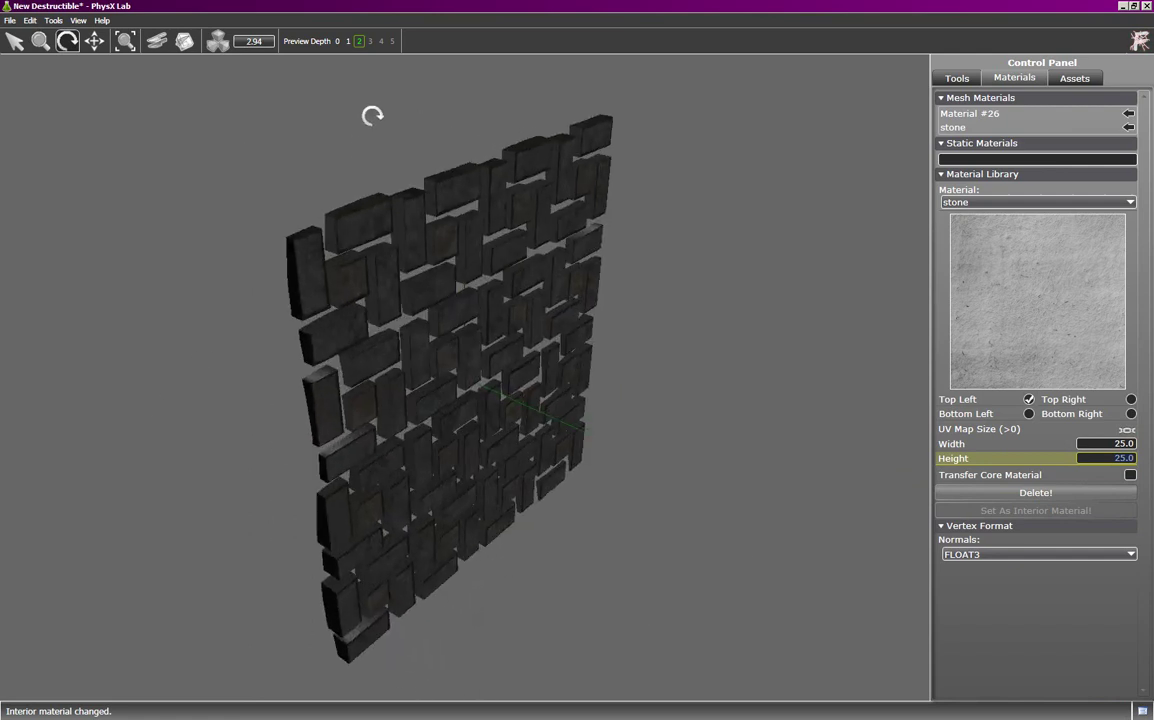
Step: Preview fracture depth 1 and explode the view to pull its pieces apart
left_click(348, 42)
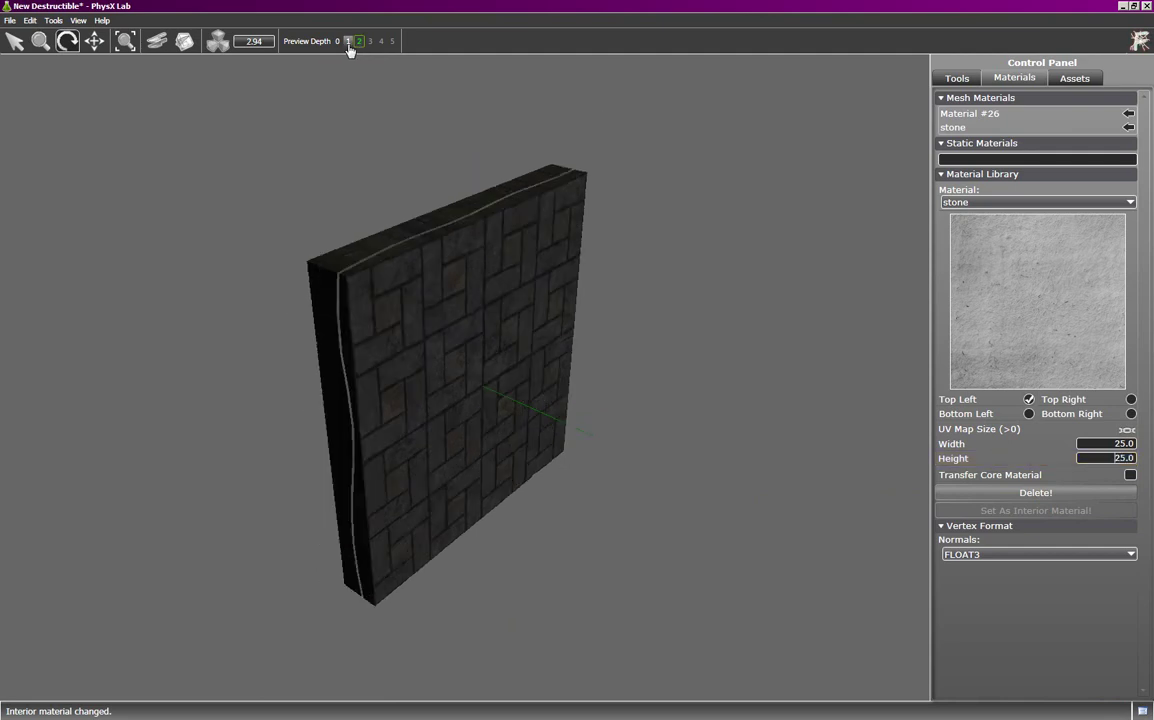
mouse_move(590, 442)
left_mouse_down()
mouse_move(711, 445)
mouse_move(585, 430)
left_mouse_up()
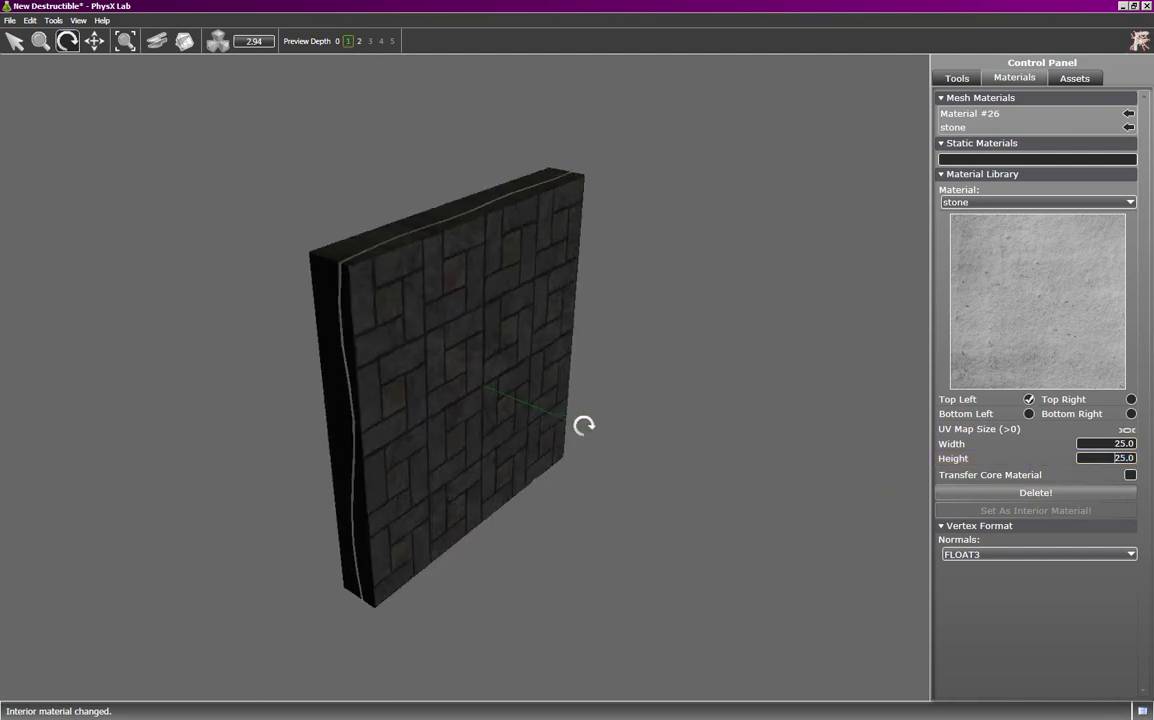
left_click(217, 41)
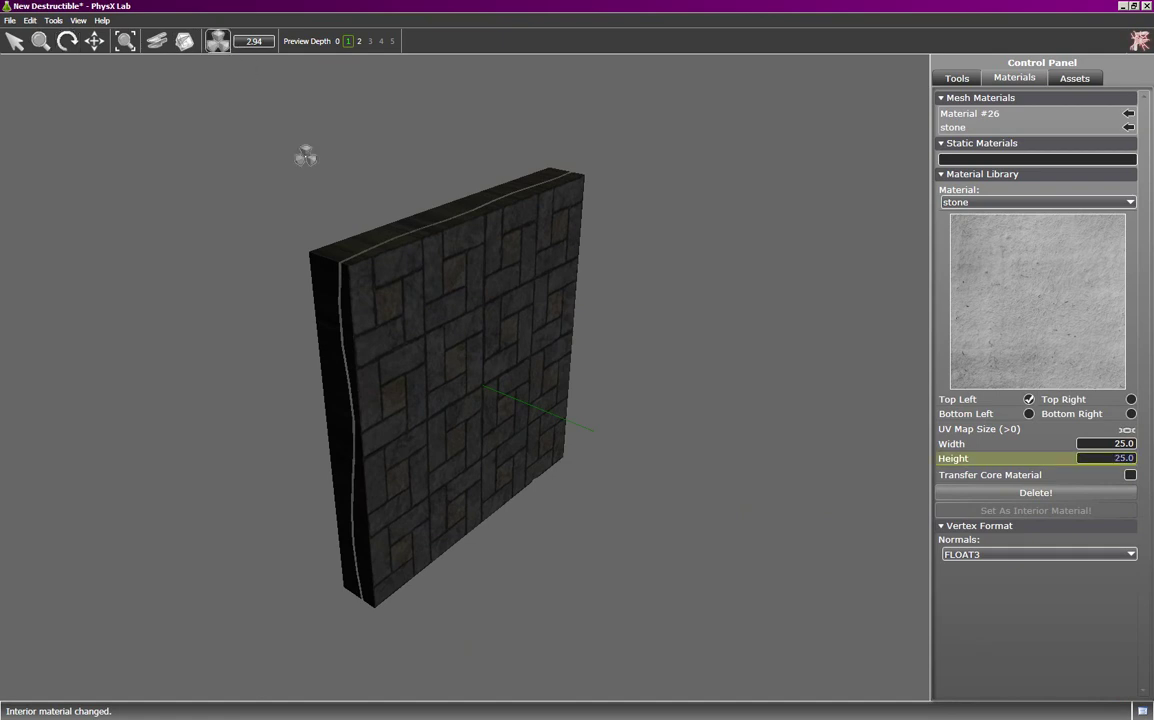
left_click_drag(652, 476, 489, 495)
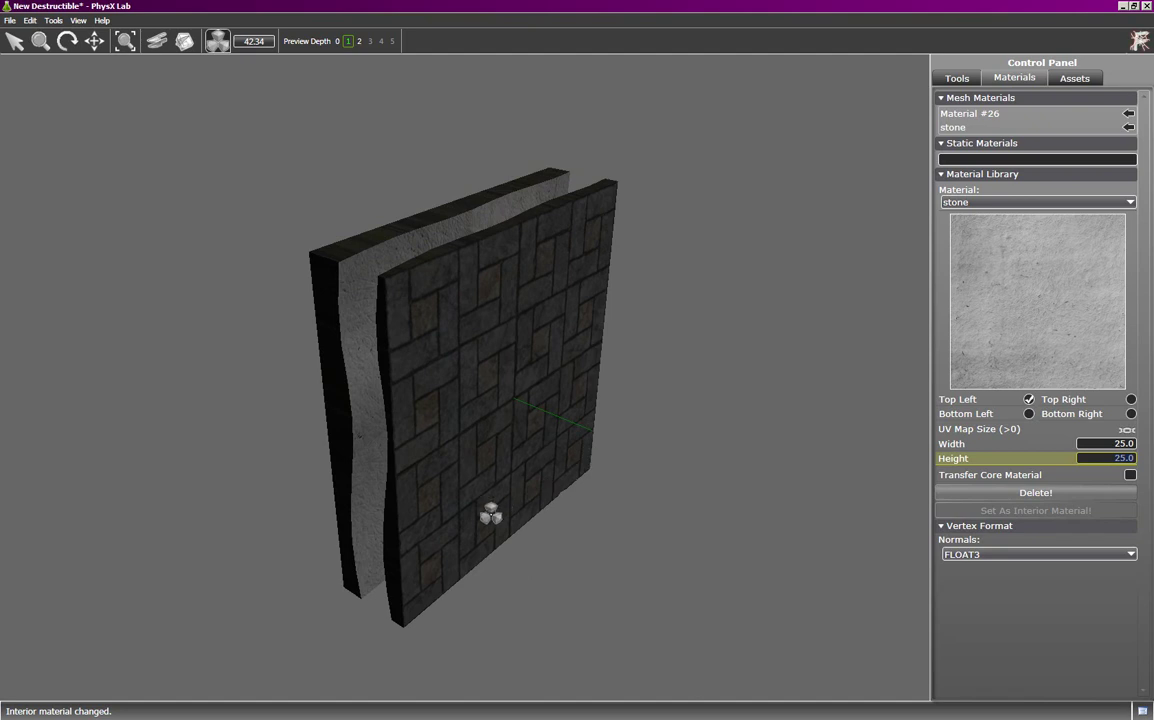
Step: Spread the depth 2 brick chunks apart, then return the preview to depth 0
left_click(359, 43)
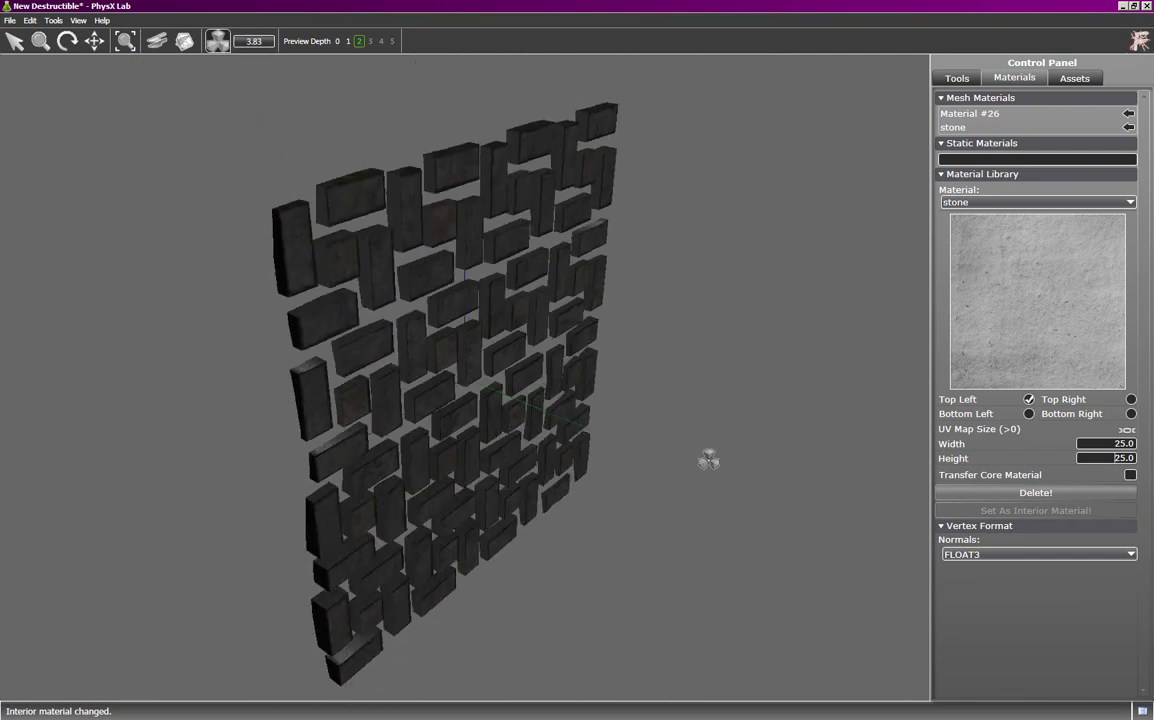
left_click_drag(681, 477, 708, 477)
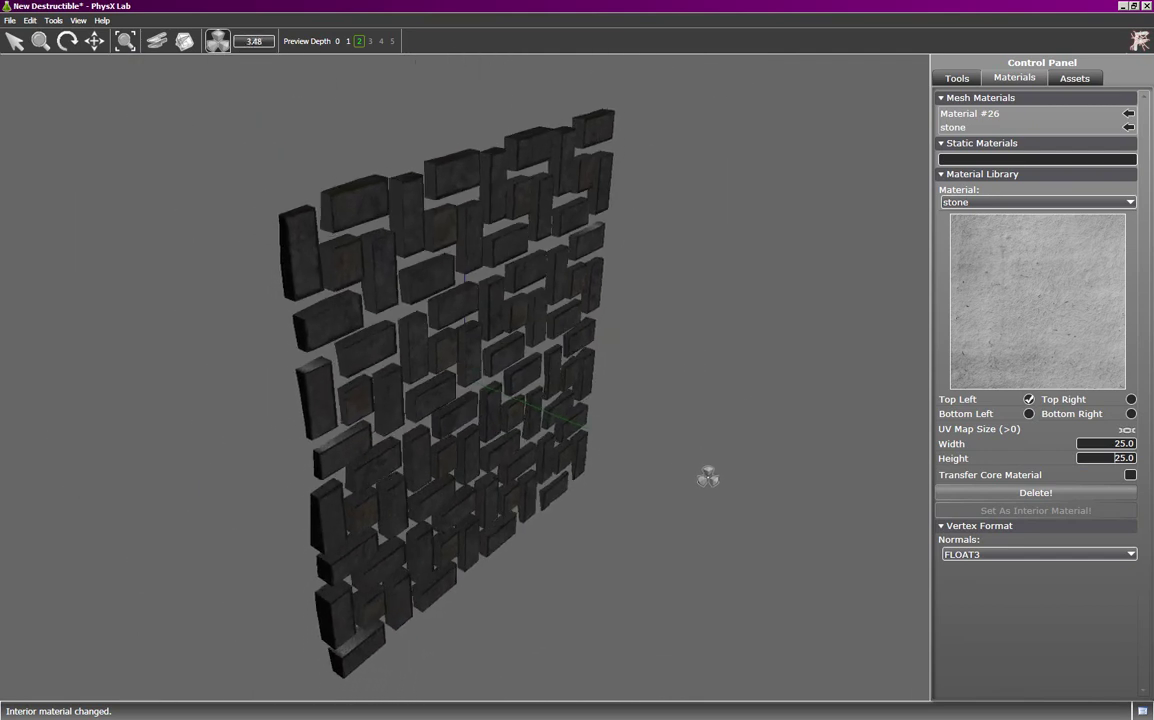
left_click(337, 41)
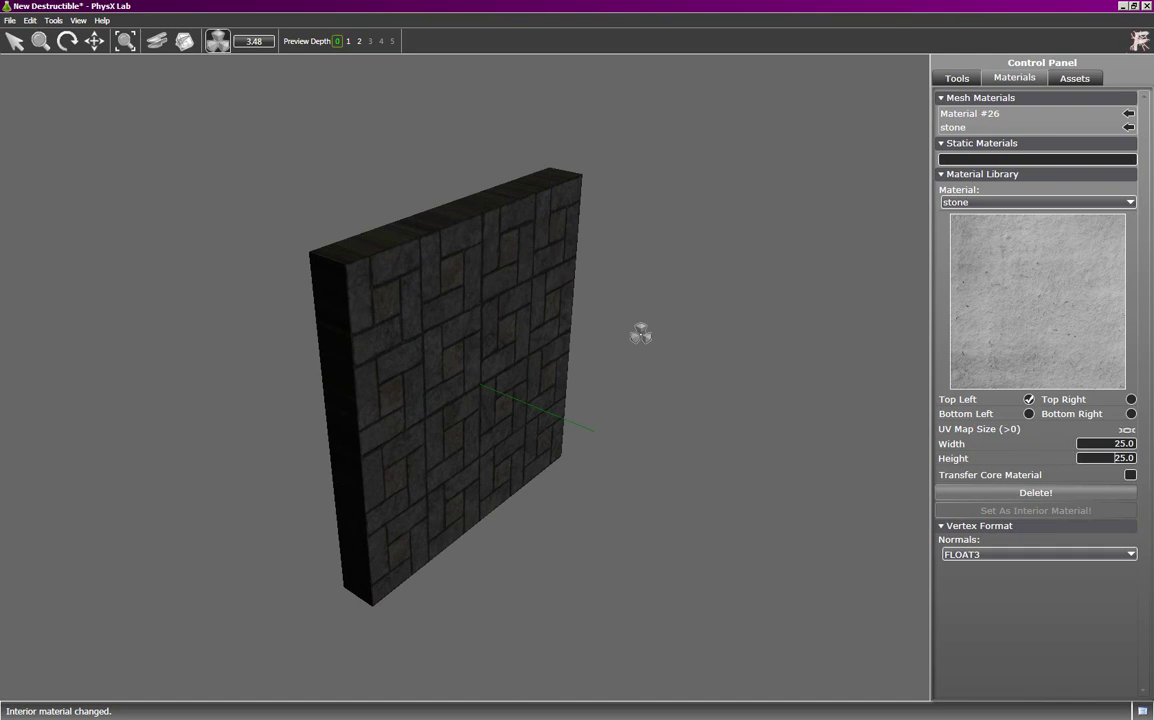
key("F11")
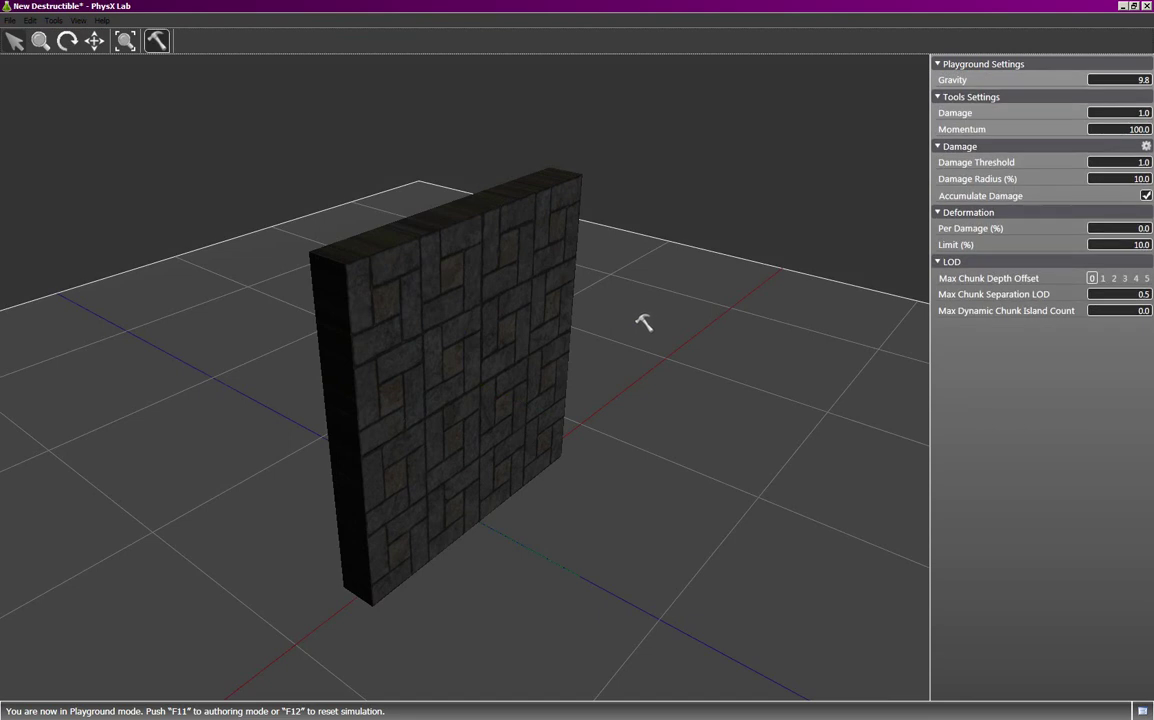
left_click(496, 236)
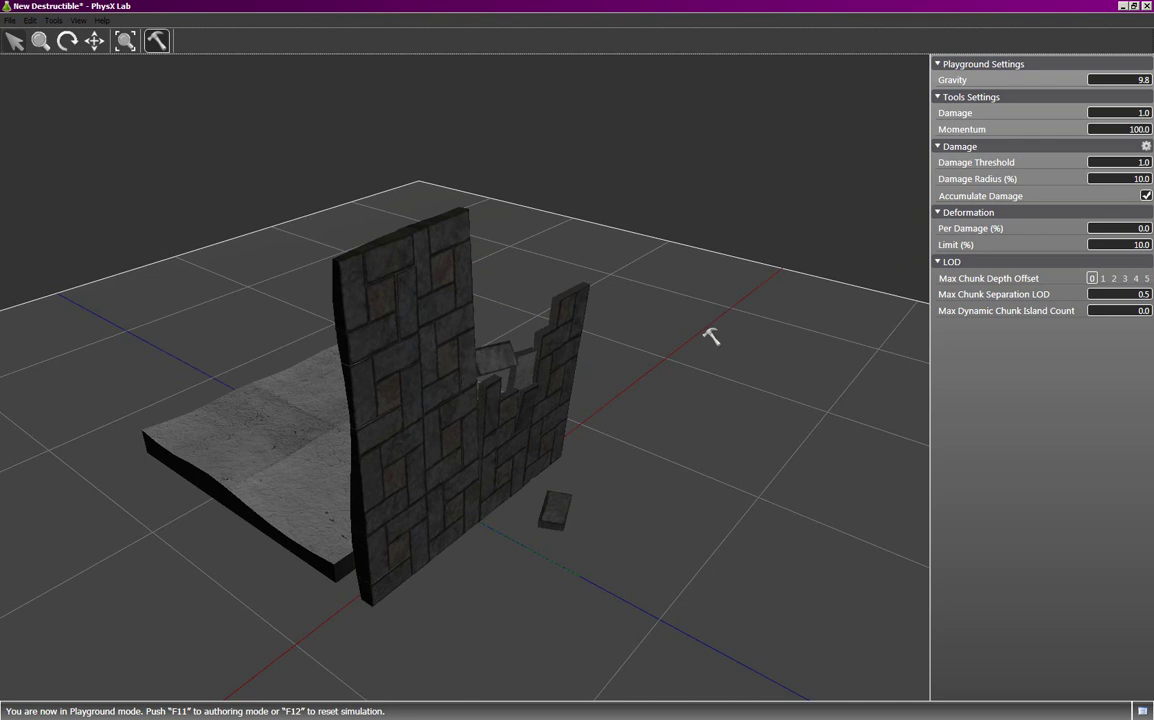
key("F11")
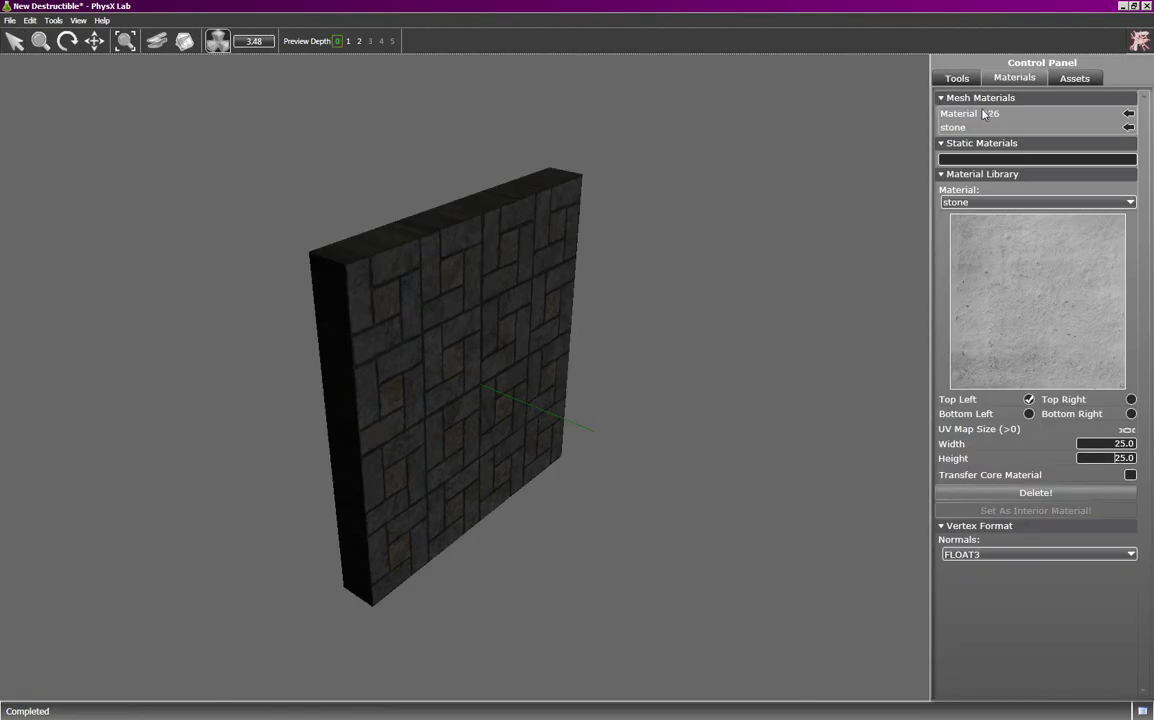
Step: In the Assets settings, preview depth 1 with the back and front slabs pulled apart
left_click(1070, 80)
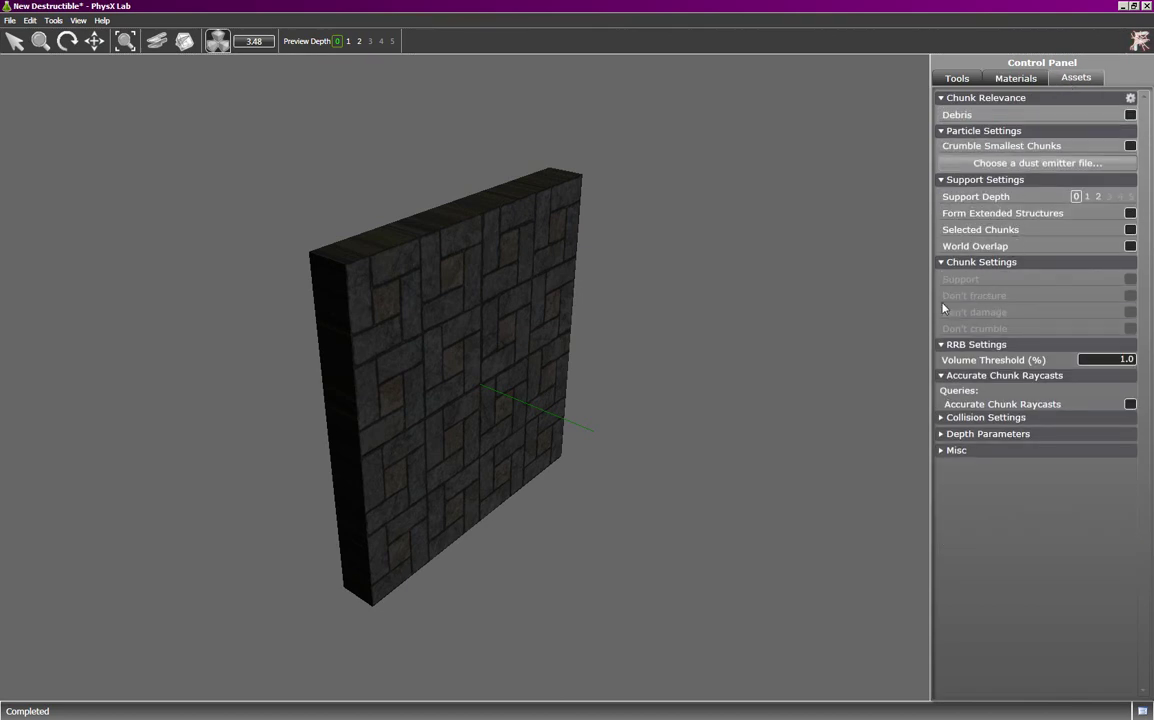
left_click(348, 41)
left_click_drag(574, 292, 858, 438)
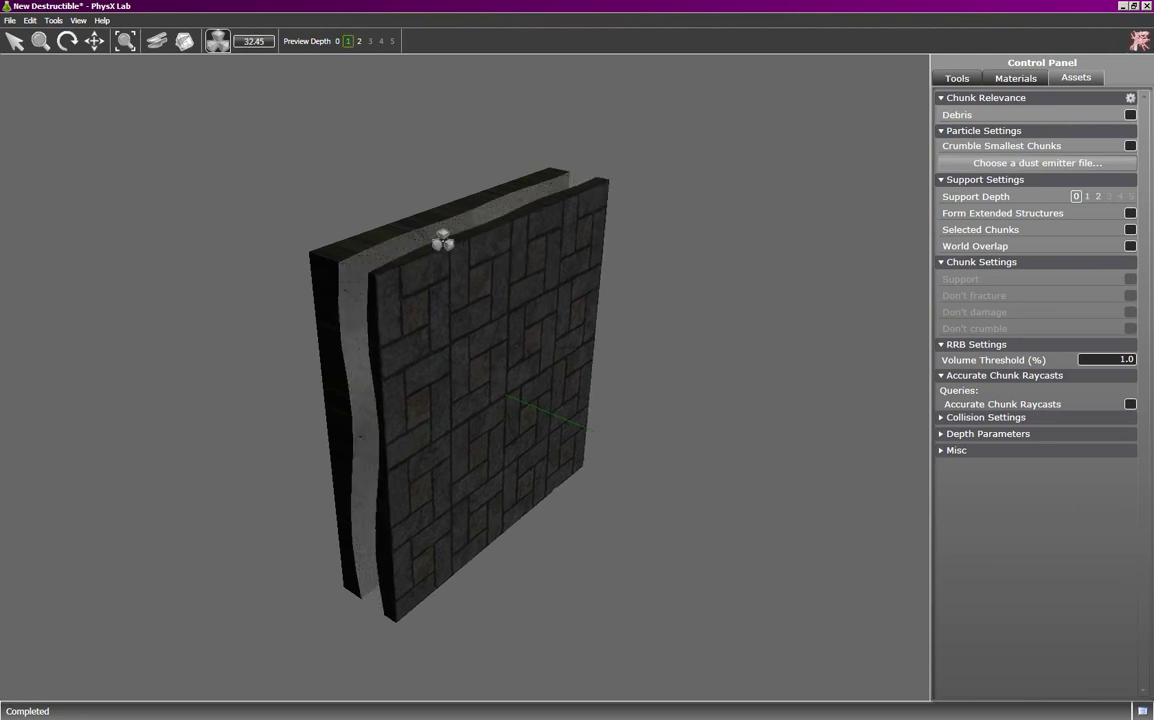
Step: Mark the back slab Don't fracture and the front brick slab Don't damage
left_click(346, 270)
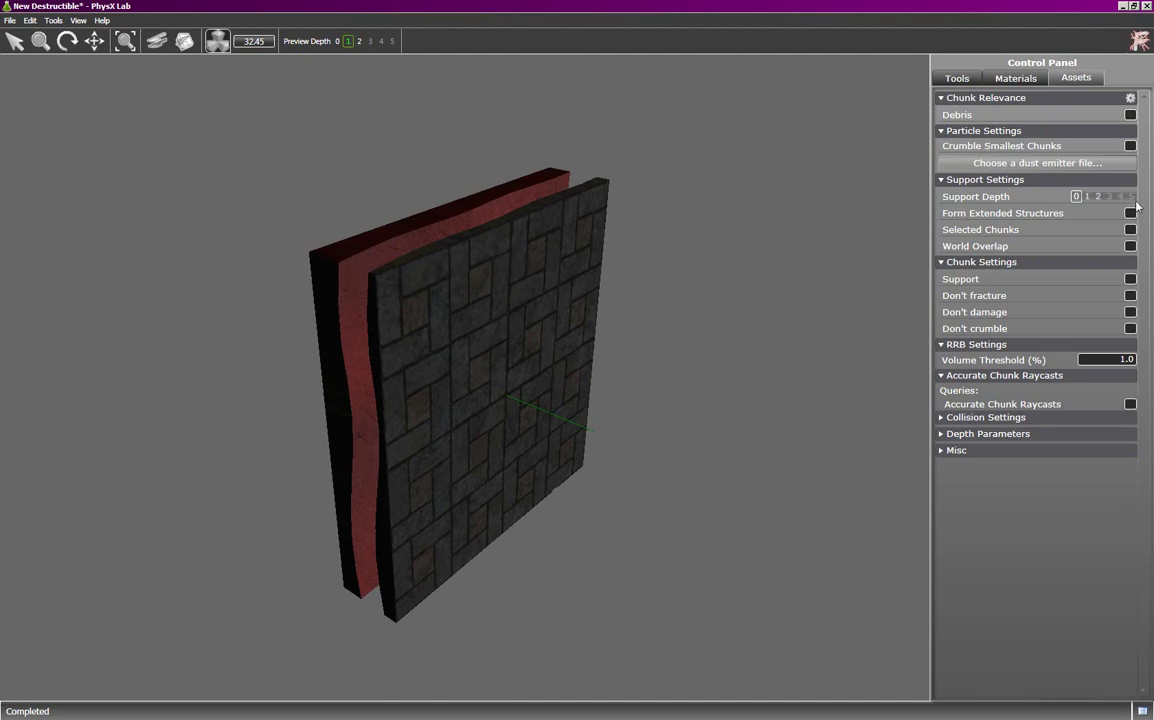
left_click(1131, 296)
left_click(497, 280)
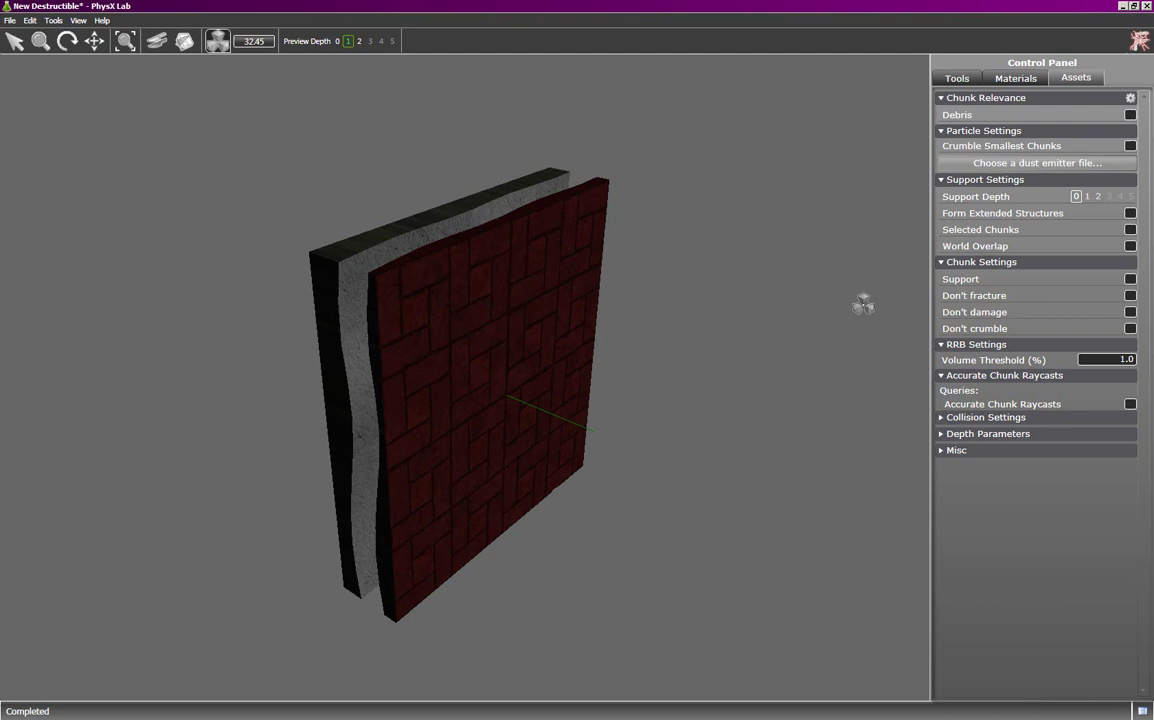
left_click(1130, 312)
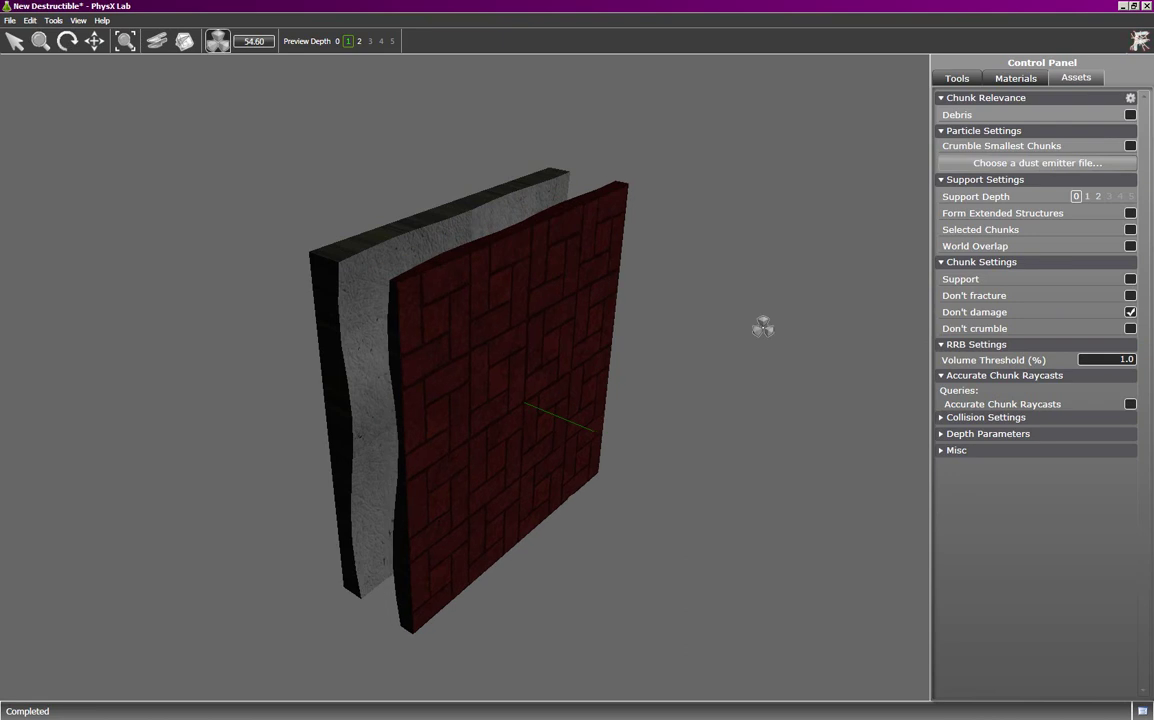
Step: At preview depth 2, draw the chunks back into a wall and enable World Overlap support
left_click(359, 41)
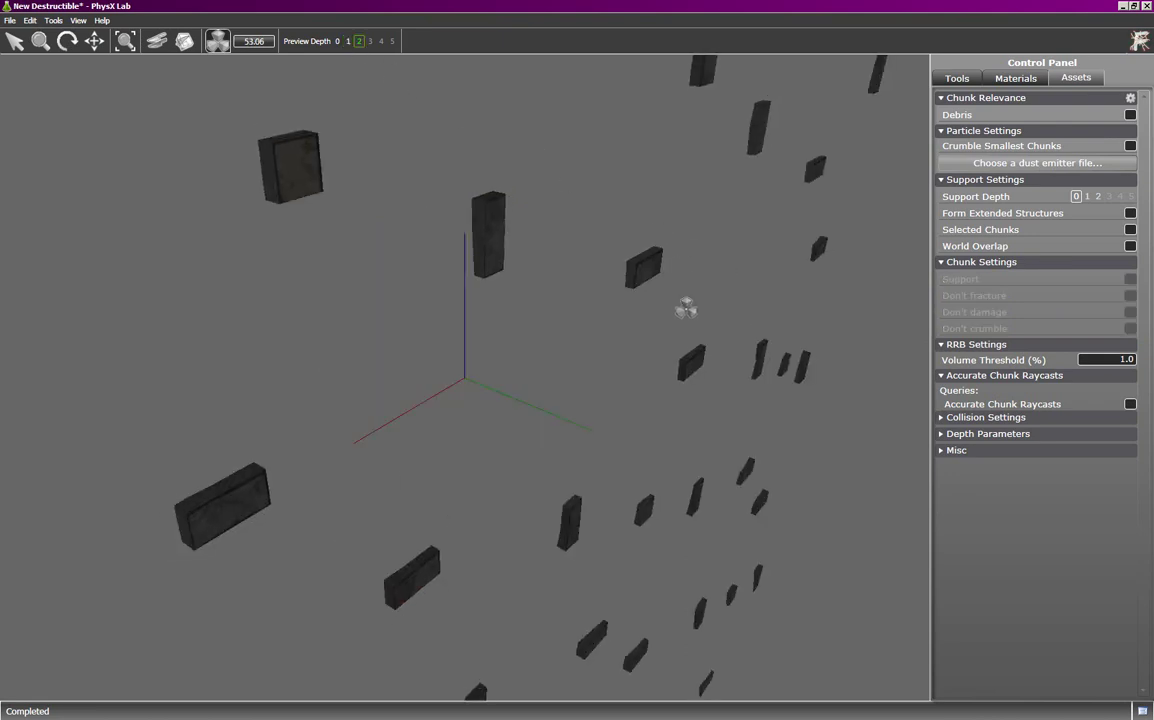
left_click_drag(686, 308, 737, 475)
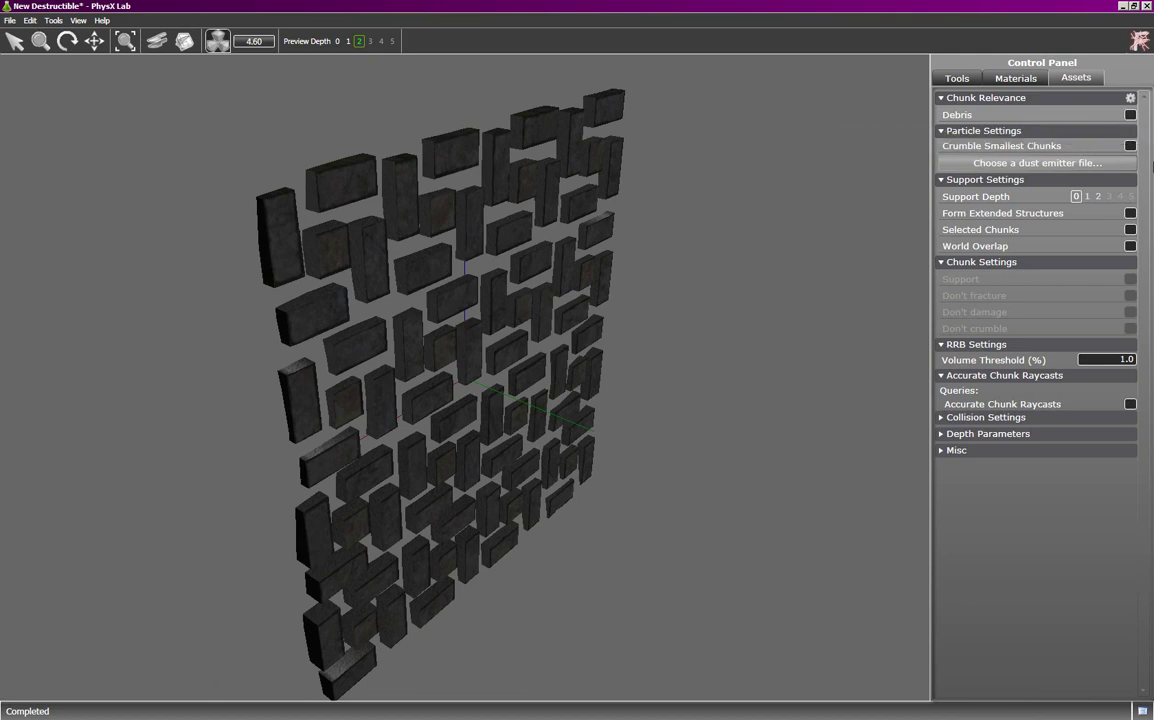
left_click(1131, 247)
Step: Set support depth to 2, then hammer chunks off the wall's top corner and right edge in the playground
left_click(1098, 197)
key("F11")
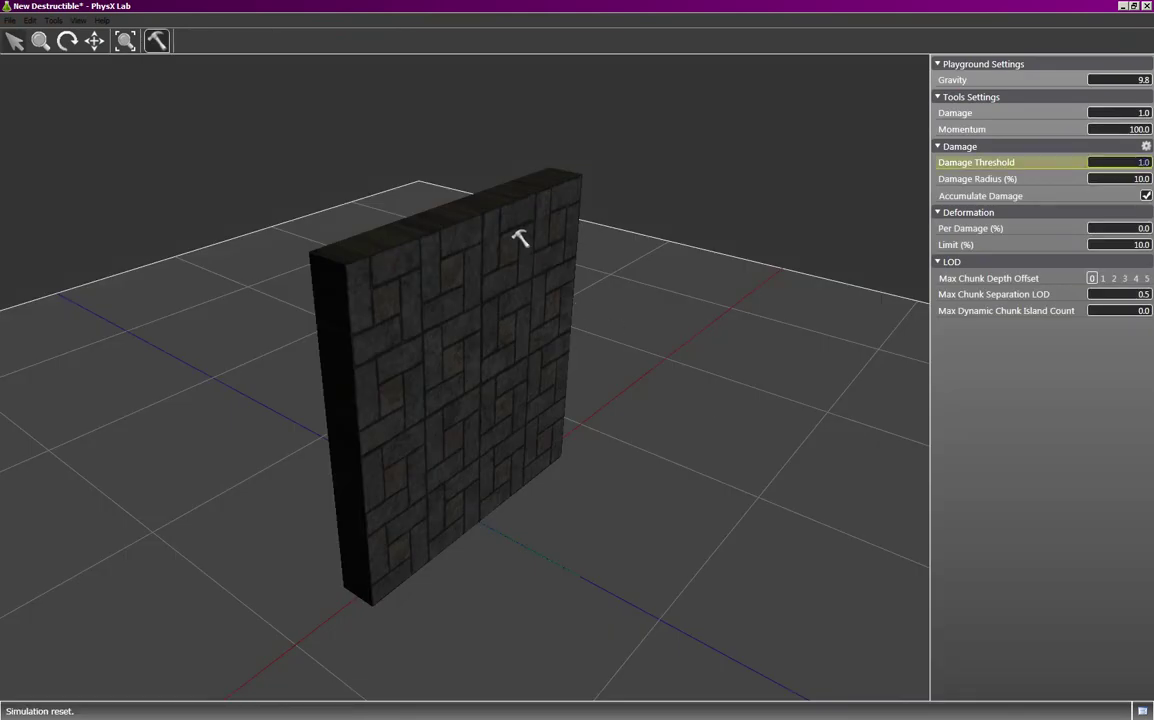
left_click(558, 208)
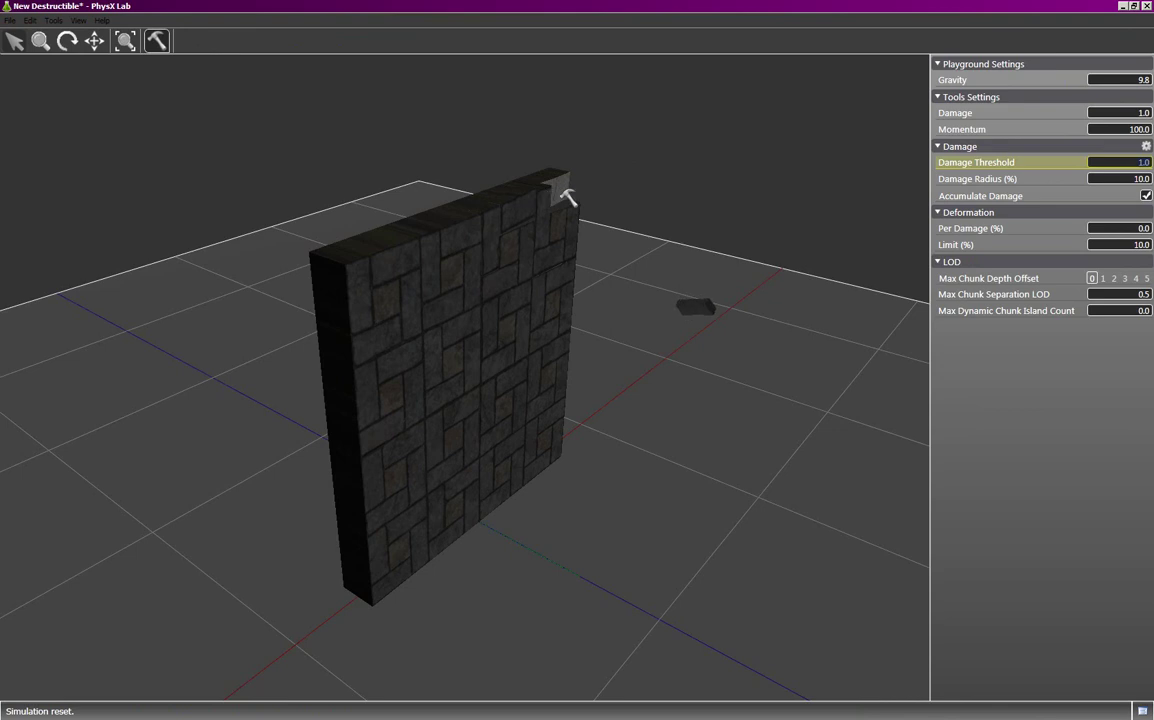
left_click(572, 258)
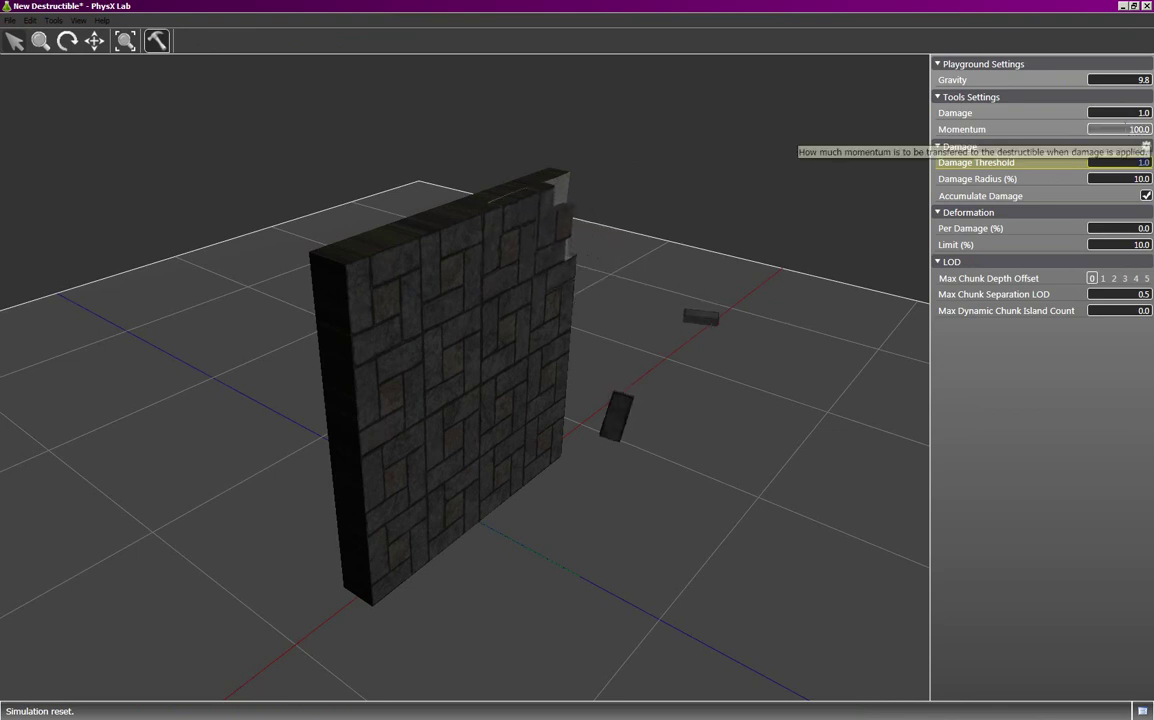
Step: Raise the hammer momentum to 1000
left_click(1135, 129)
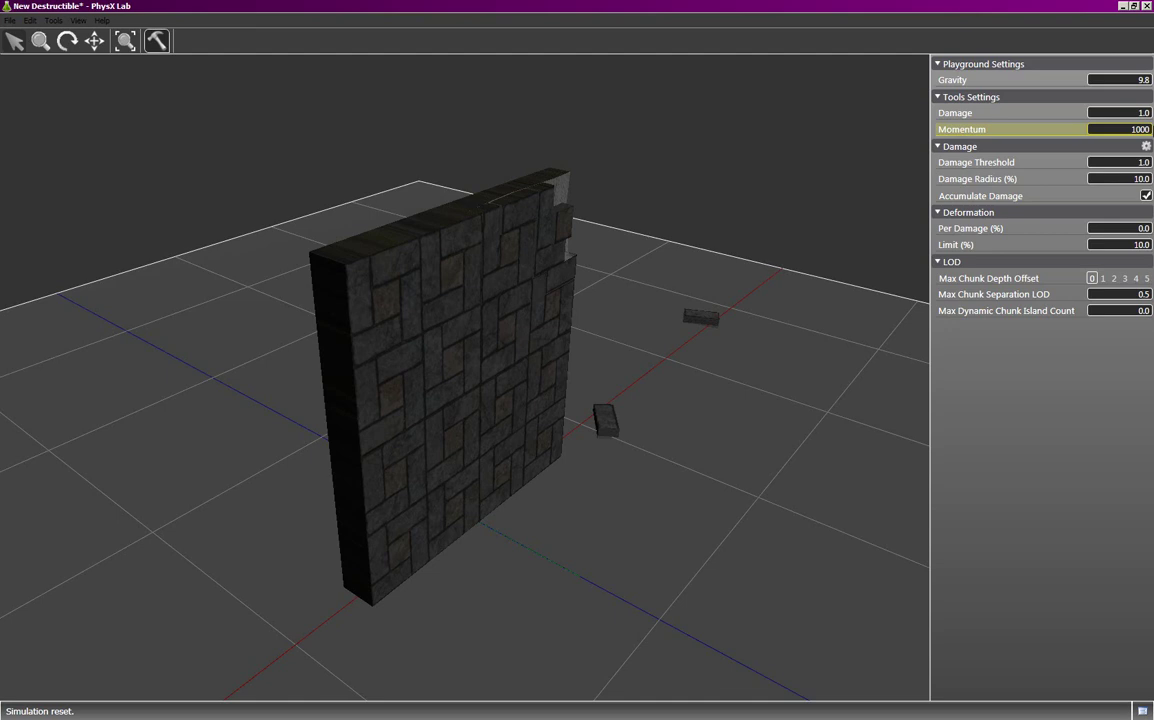
type("1000")
key("Tab")
Step: Hammer the wall's top and middle until the upper section breaks off, then shatter the fallen panels
left_click(473, 256)
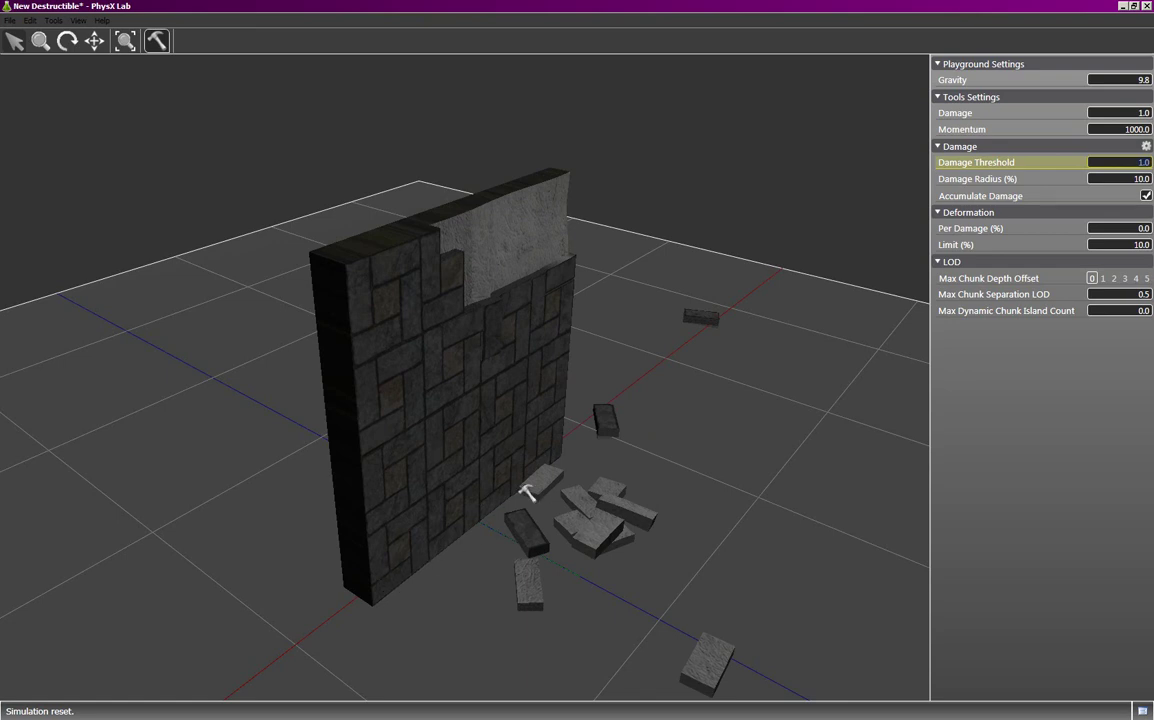
left_click(550, 380)
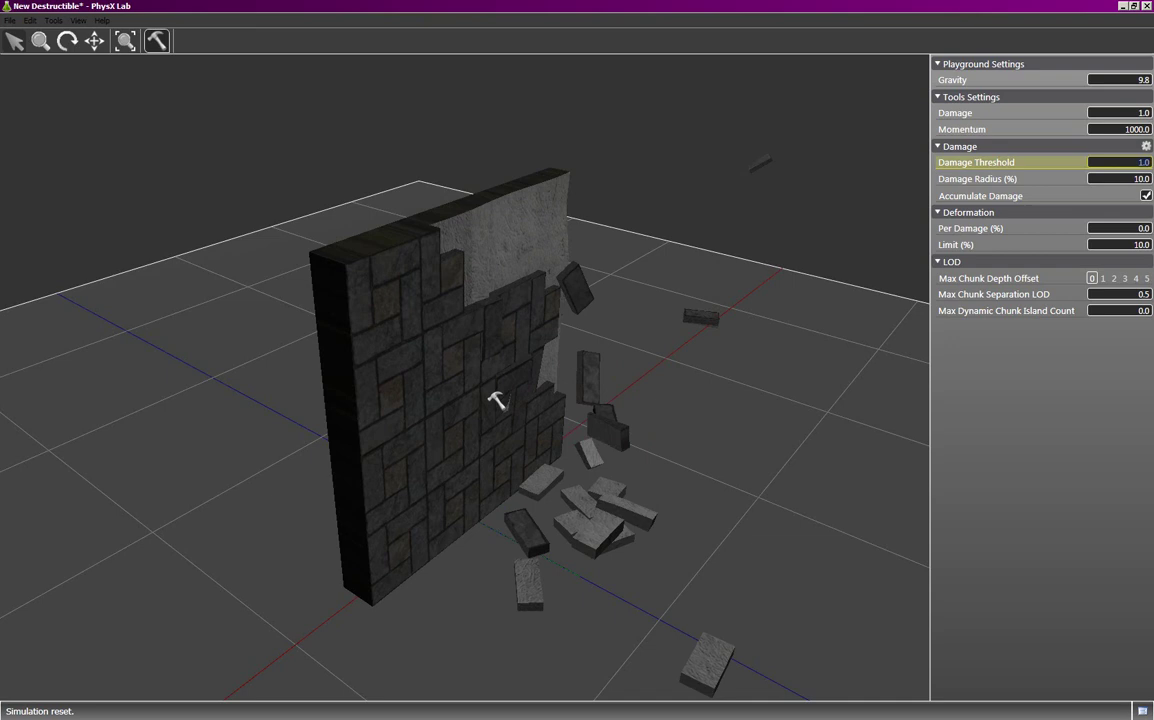
left_click(448, 358)
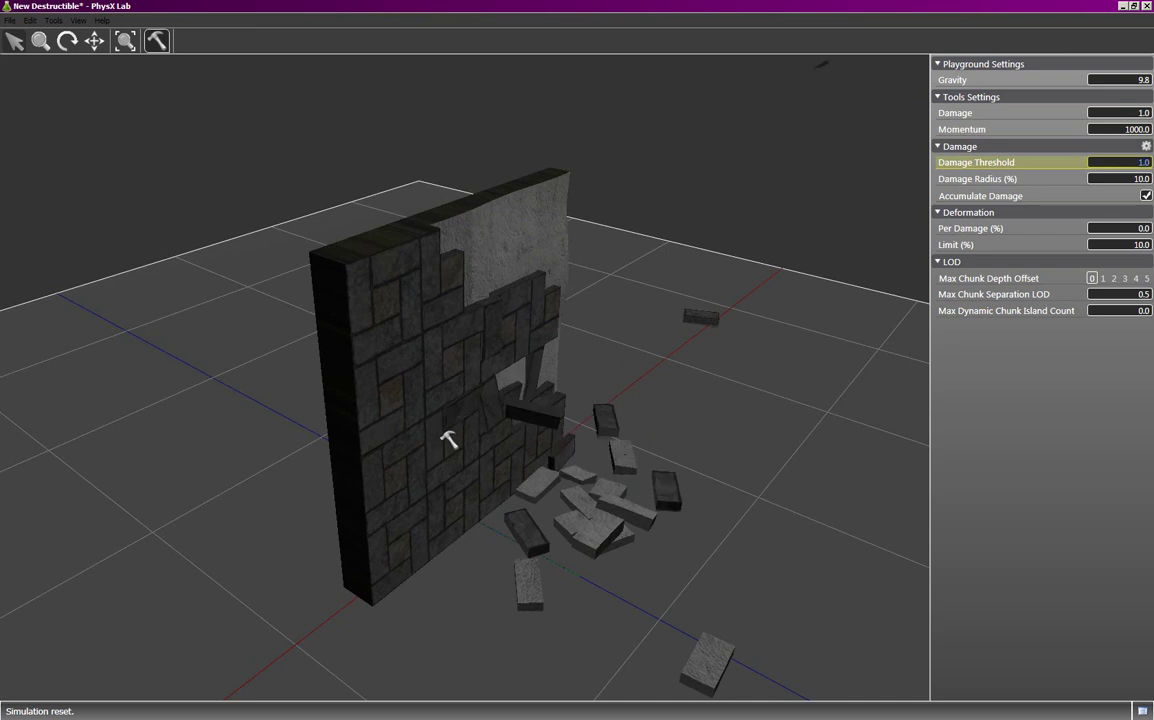
left_click(405, 445)
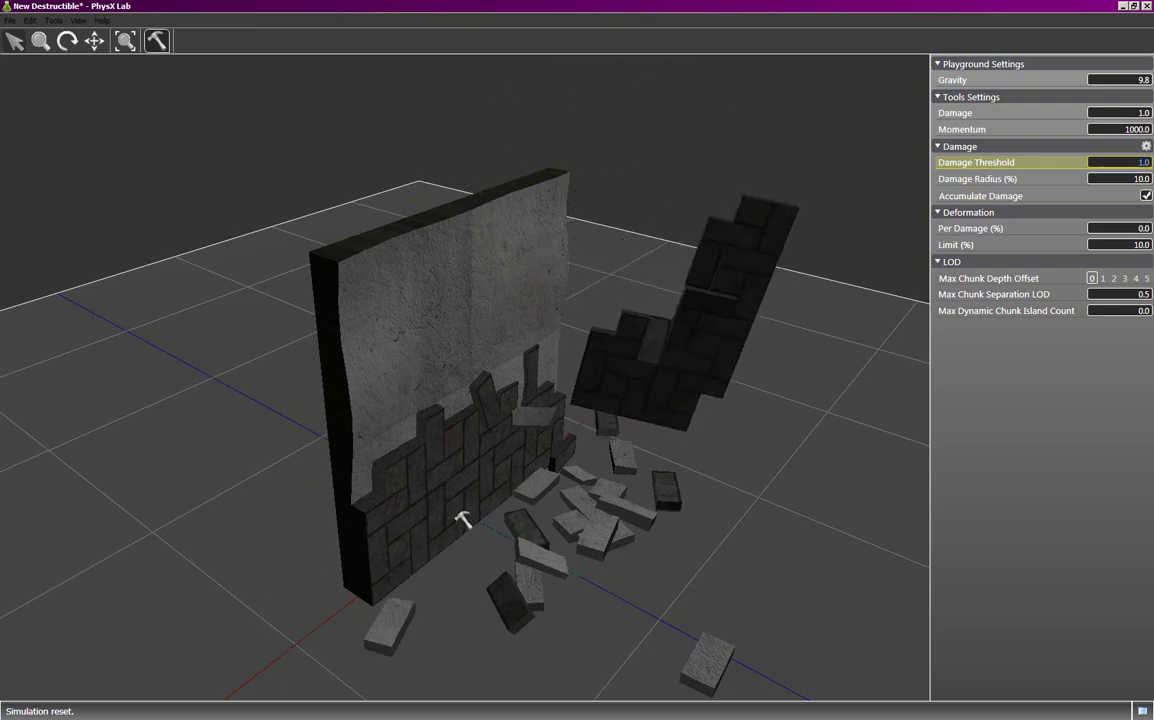
left_click(729, 547)
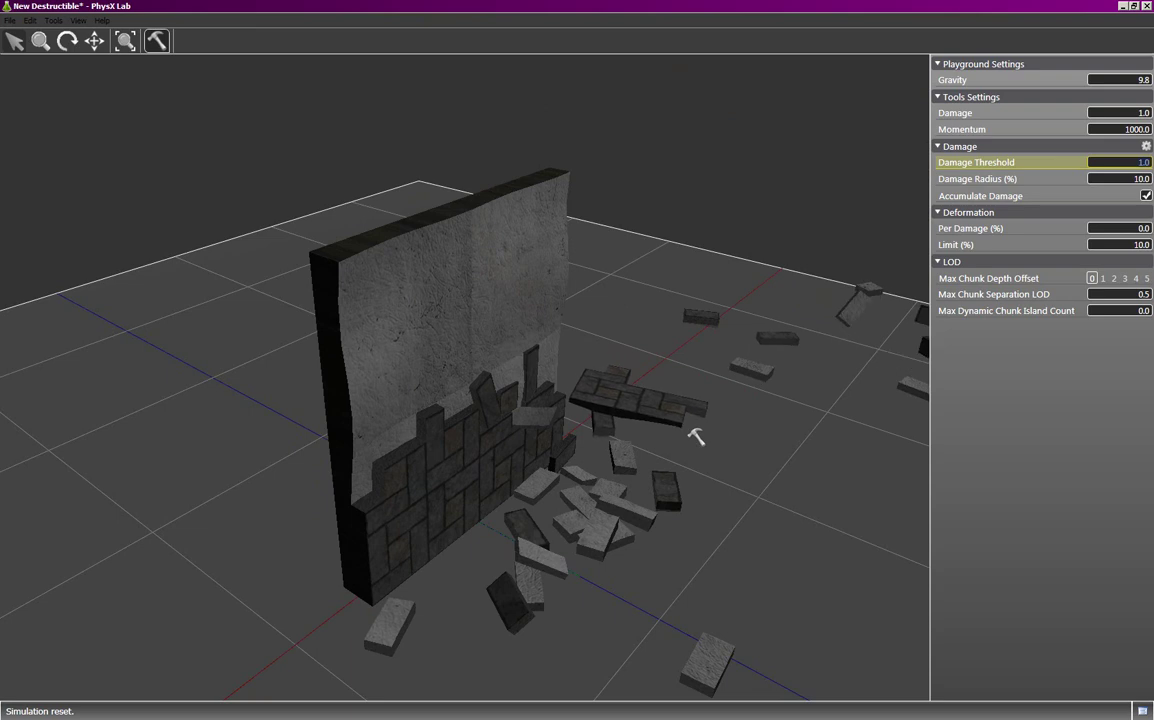
left_click(665, 412)
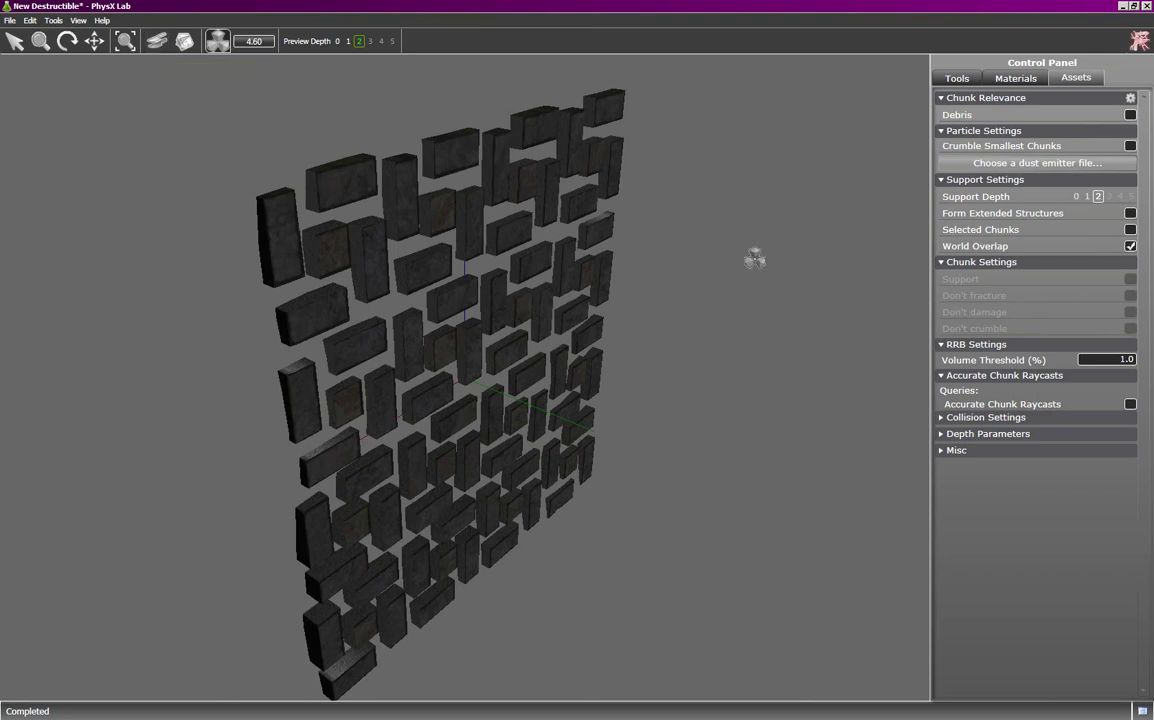
Step: In the slice tool, set seam variation to 30% offset and 30 degrees and enable Use Target Proportions
left_click(960, 80)
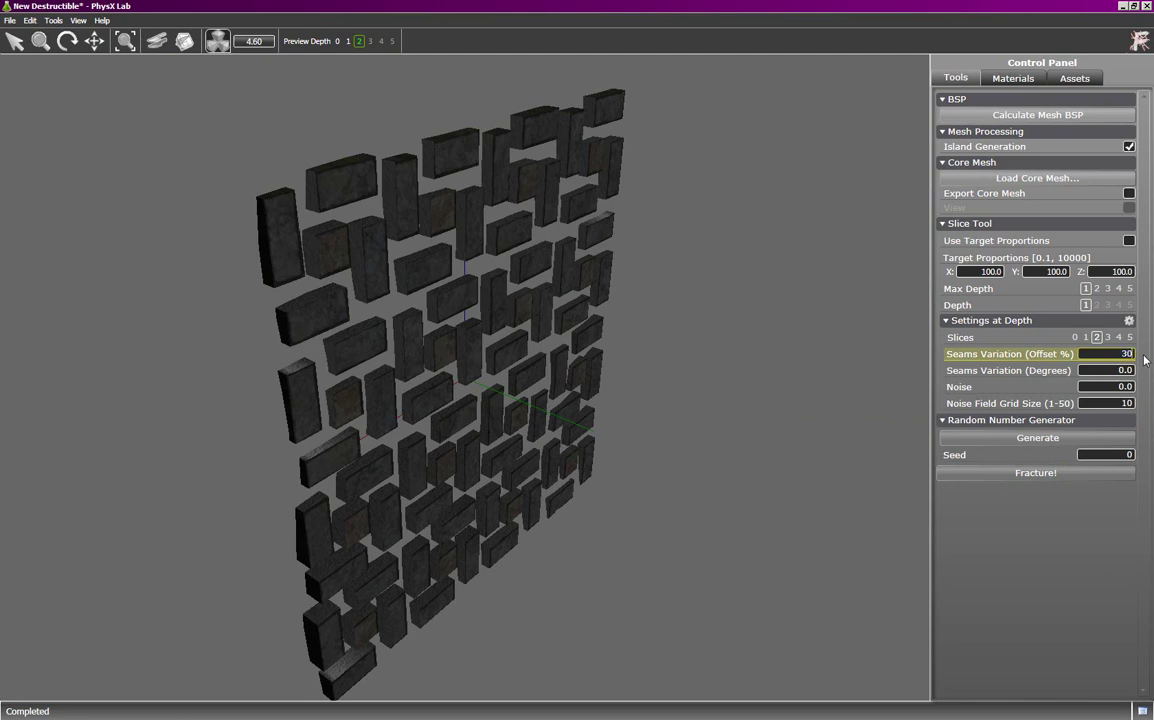
key("Tab")
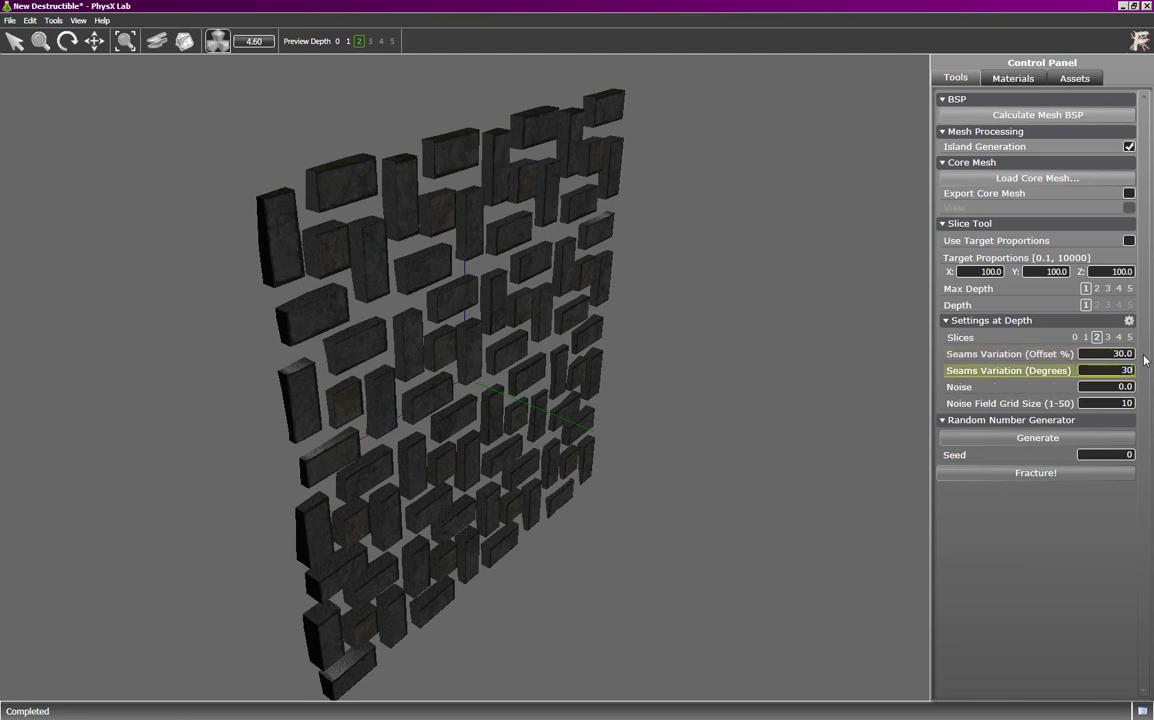
key("Tab")
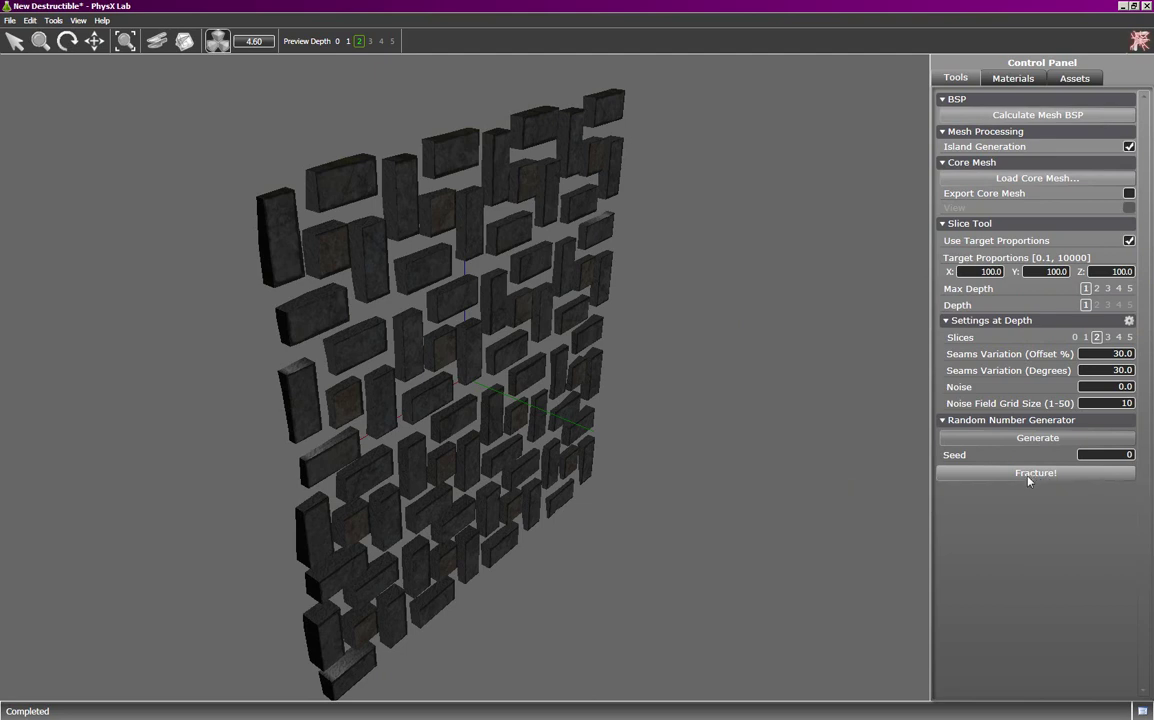
Step: Fracture the wall, then re-fracture it in Cut-Out mode from wall_fm with Apply Slice to Cutout checked
left_click(980, 476)
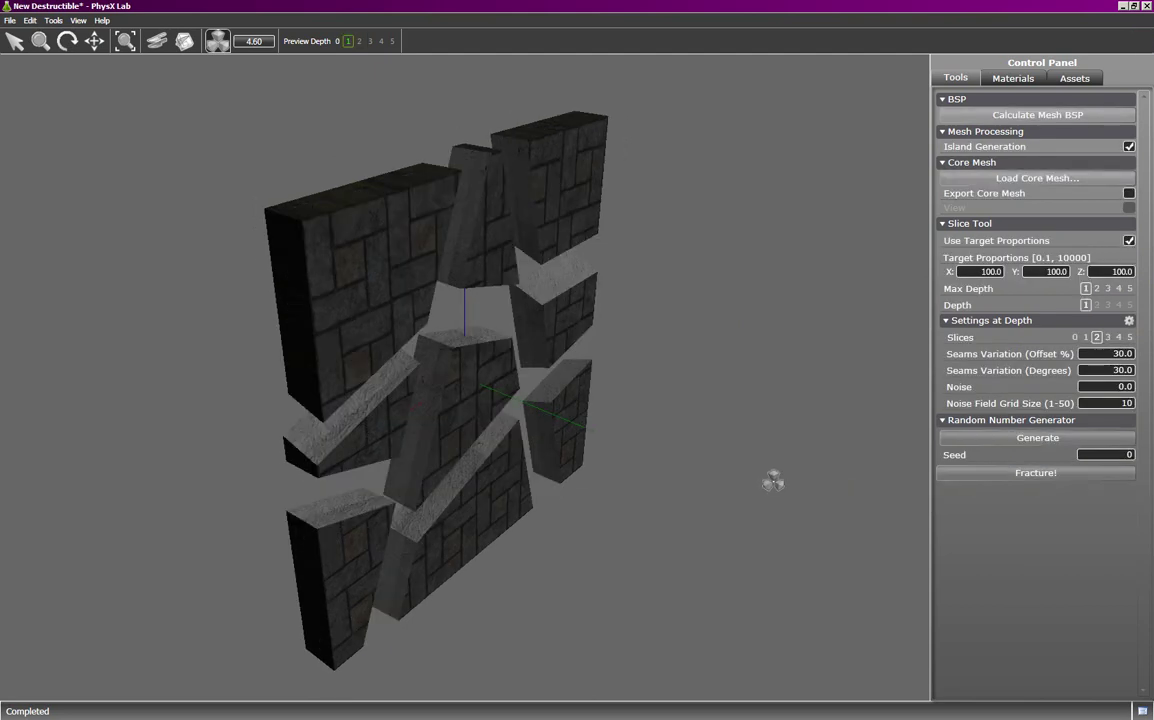
left_click(165, 40)
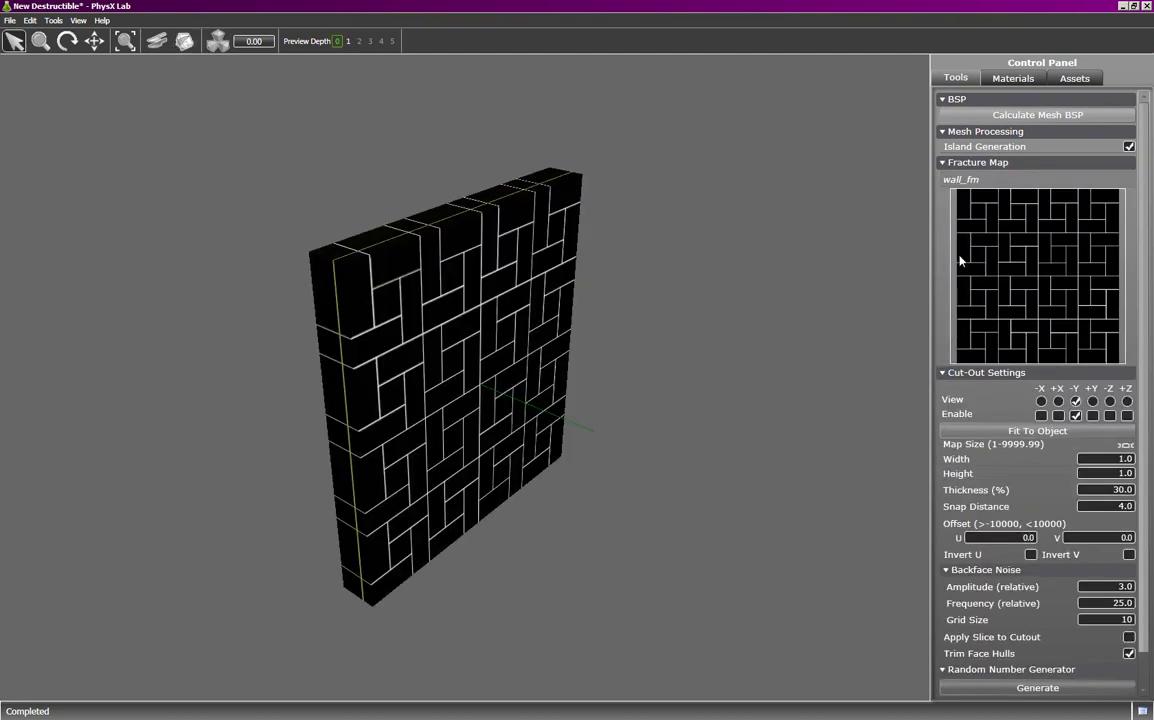
scroll(1148, 332, "down", 1)
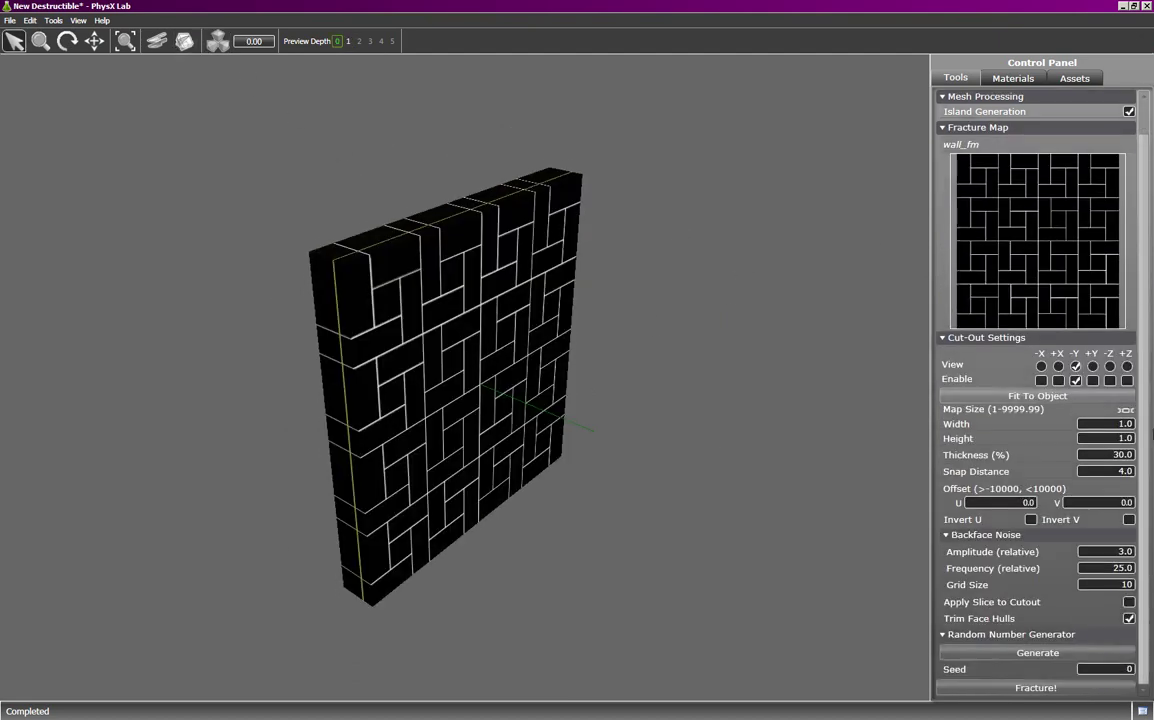
left_click(1129, 603)
left_click(1041, 687)
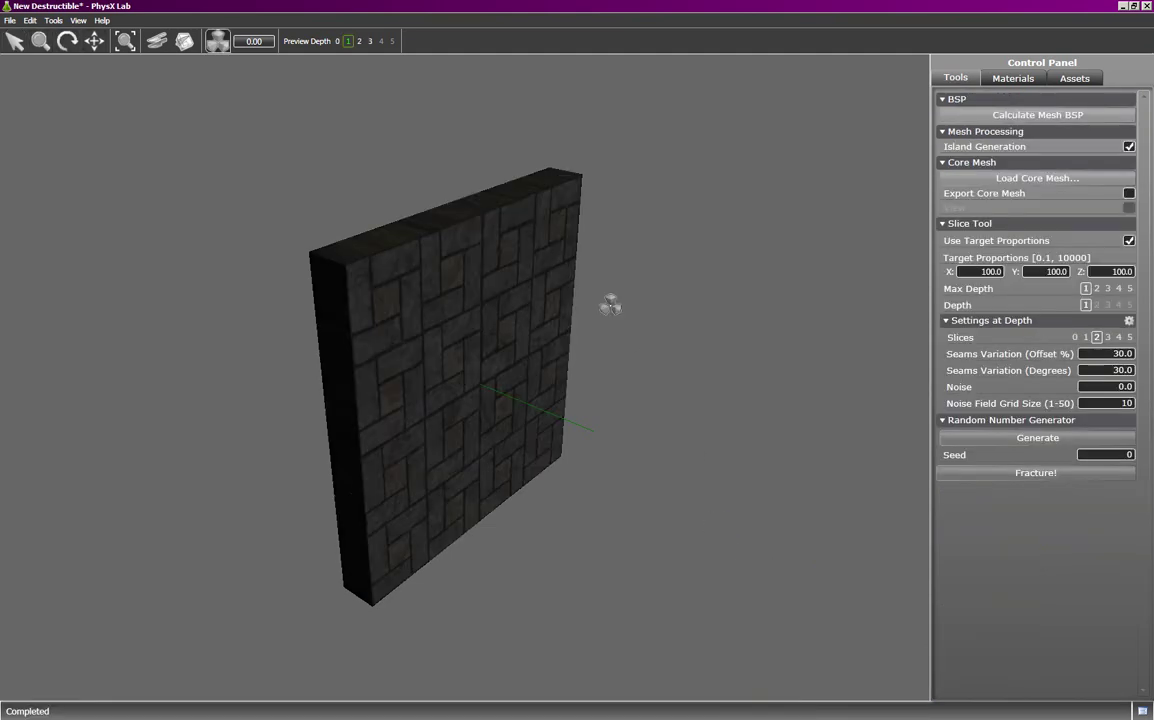
Step: Preview the depth 2 and then depth 3 chunks, exploding them apart to inspect the sliced bricks
left_click(361, 48)
left_click_drag(639, 476, 679, 484)
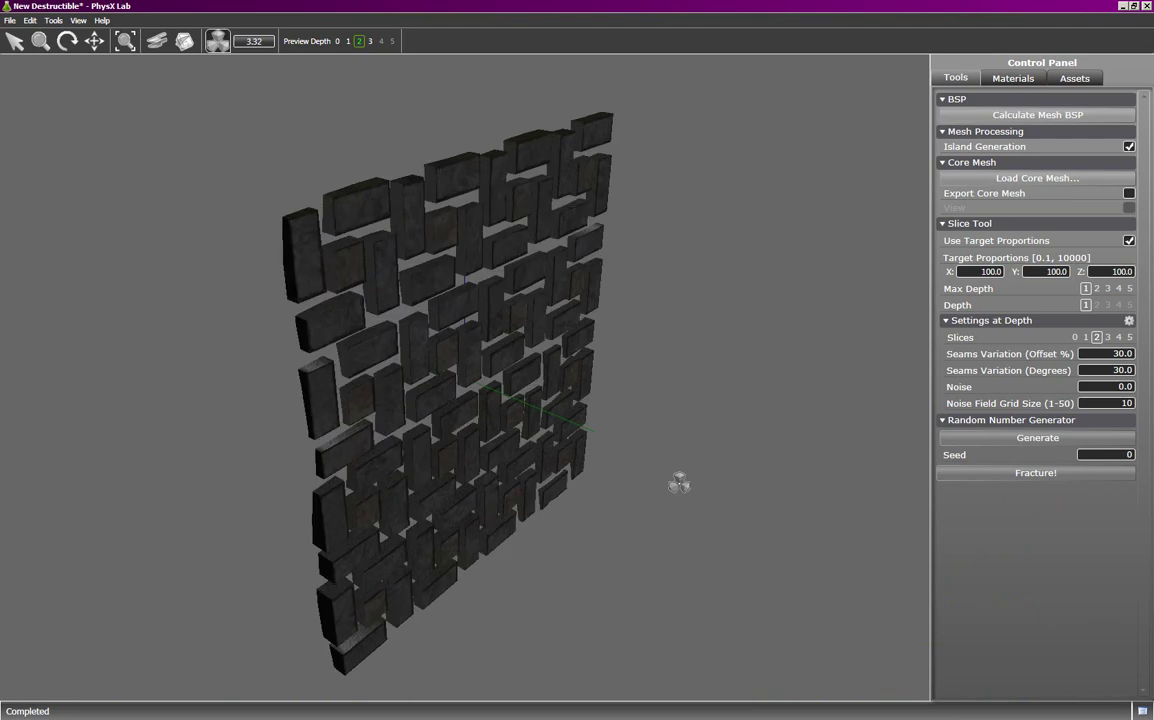
left_click(369, 44)
left_click_drag(541, 521, 593, 628)
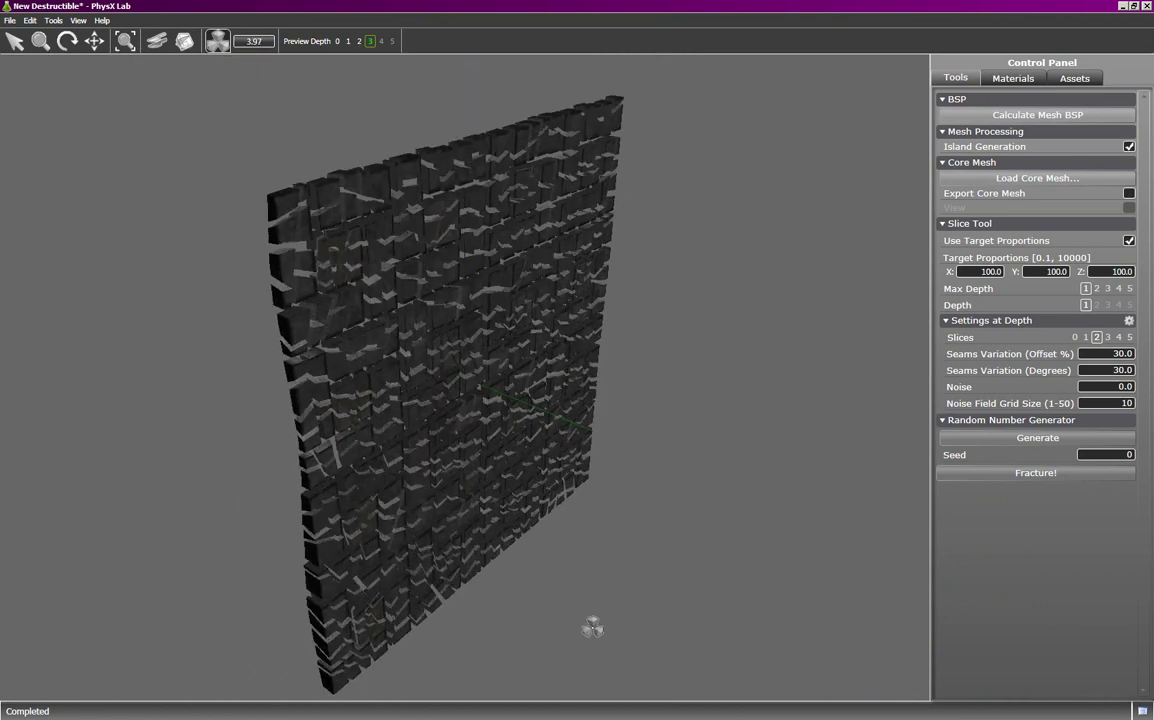
Step: Enter the playground with F11 and hammer the wall's upper right, middle and left until it crumbles
key("F11")
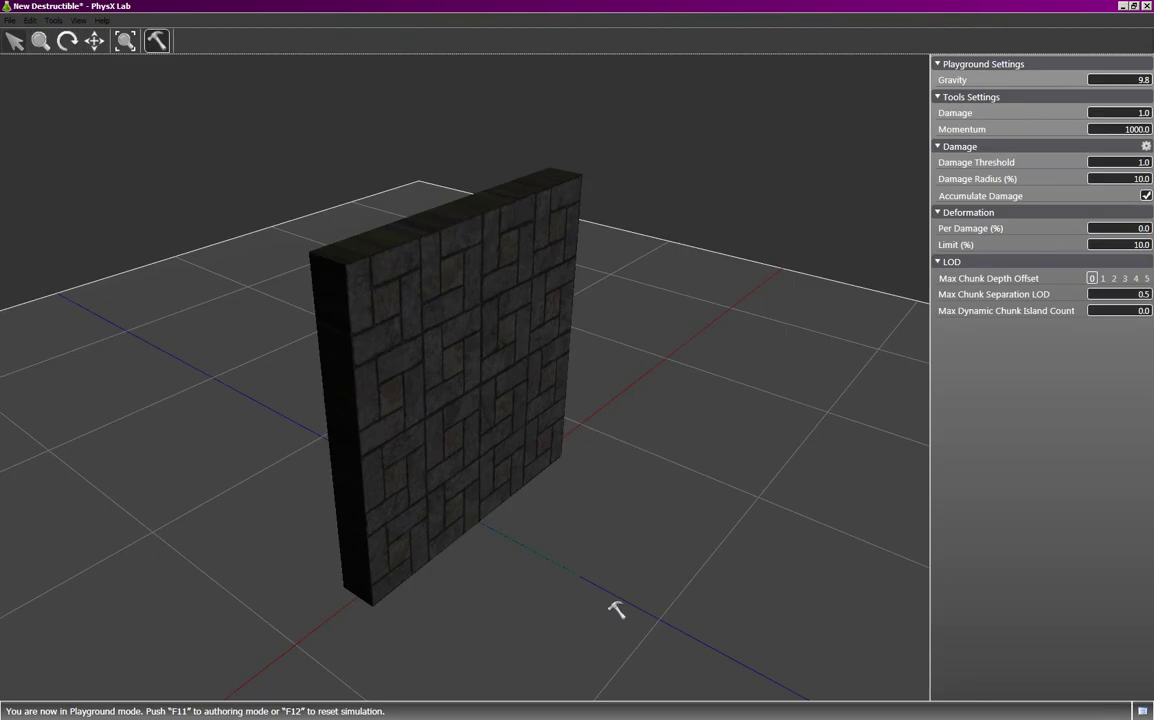
left_click(510, 218)
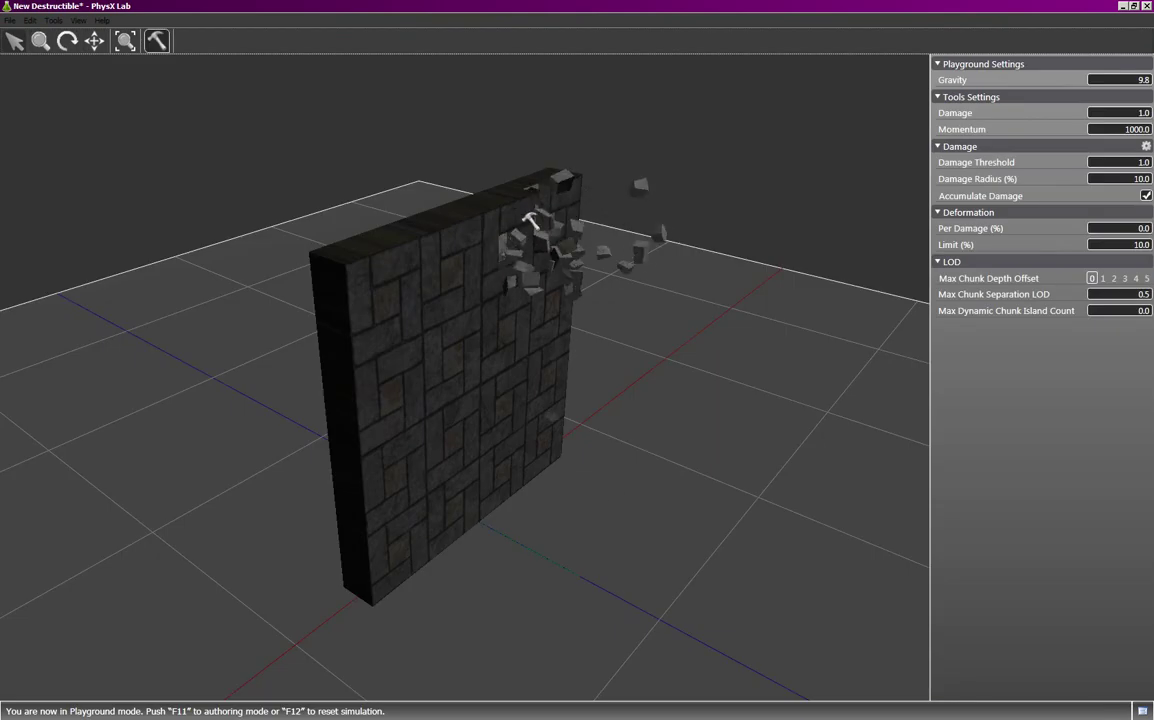
left_click(458, 290)
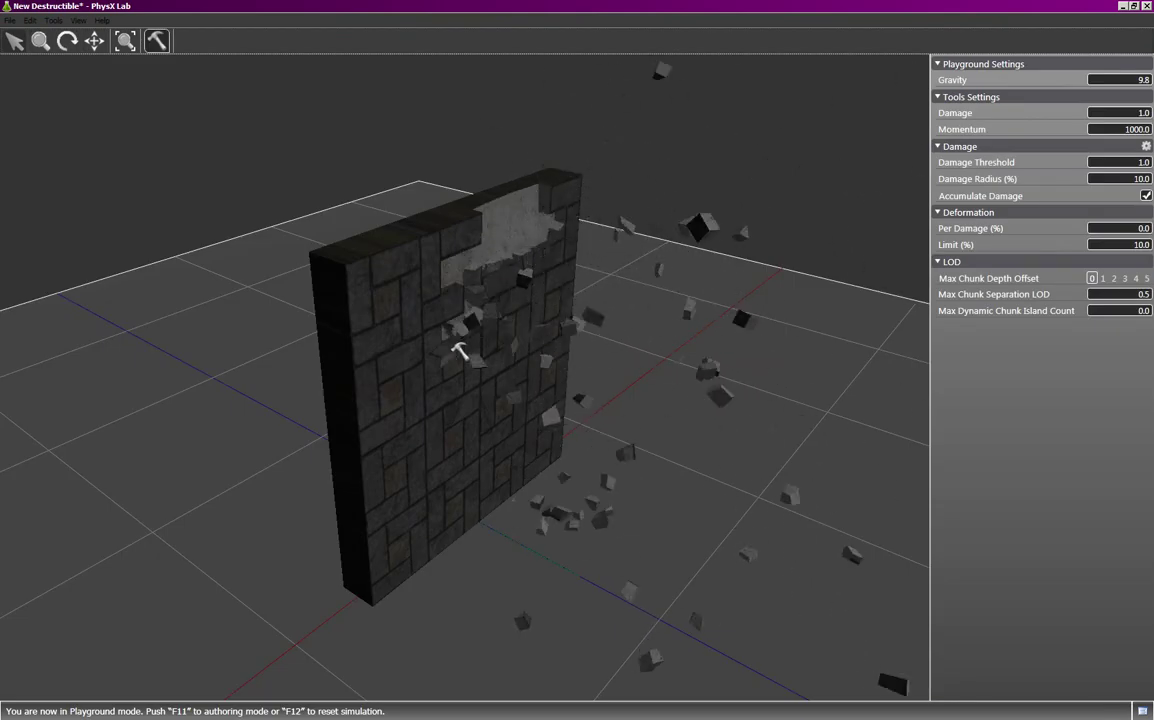
left_click(421, 393)
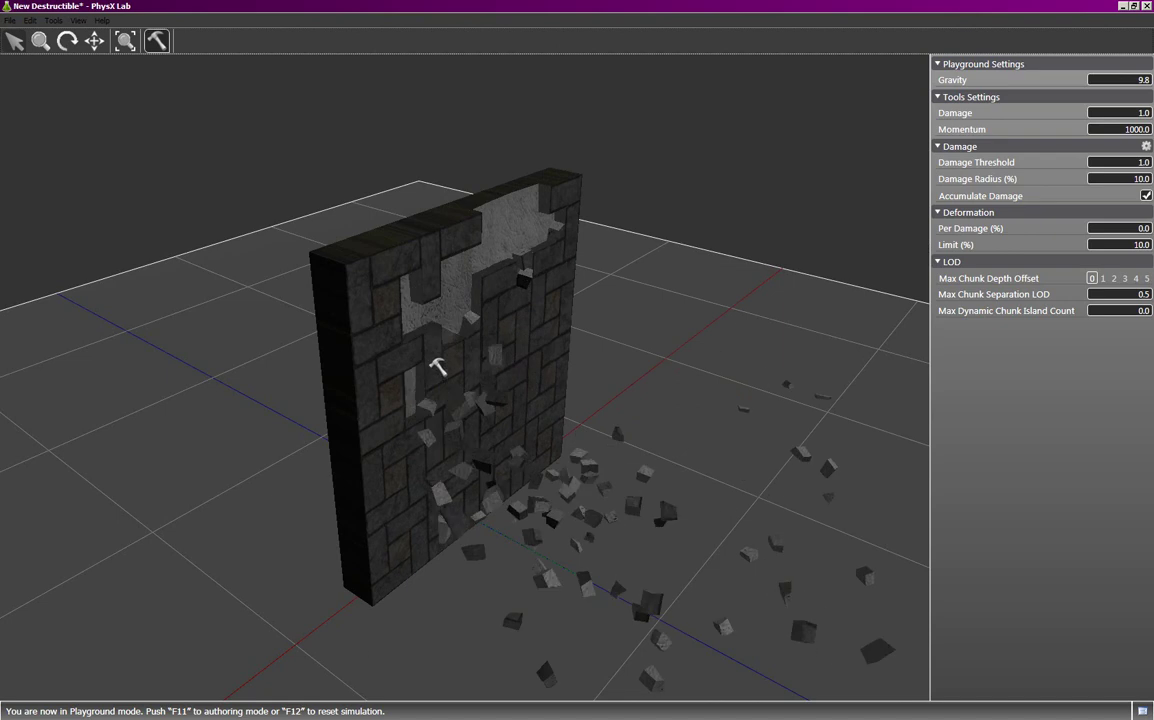
left_click(408, 410)
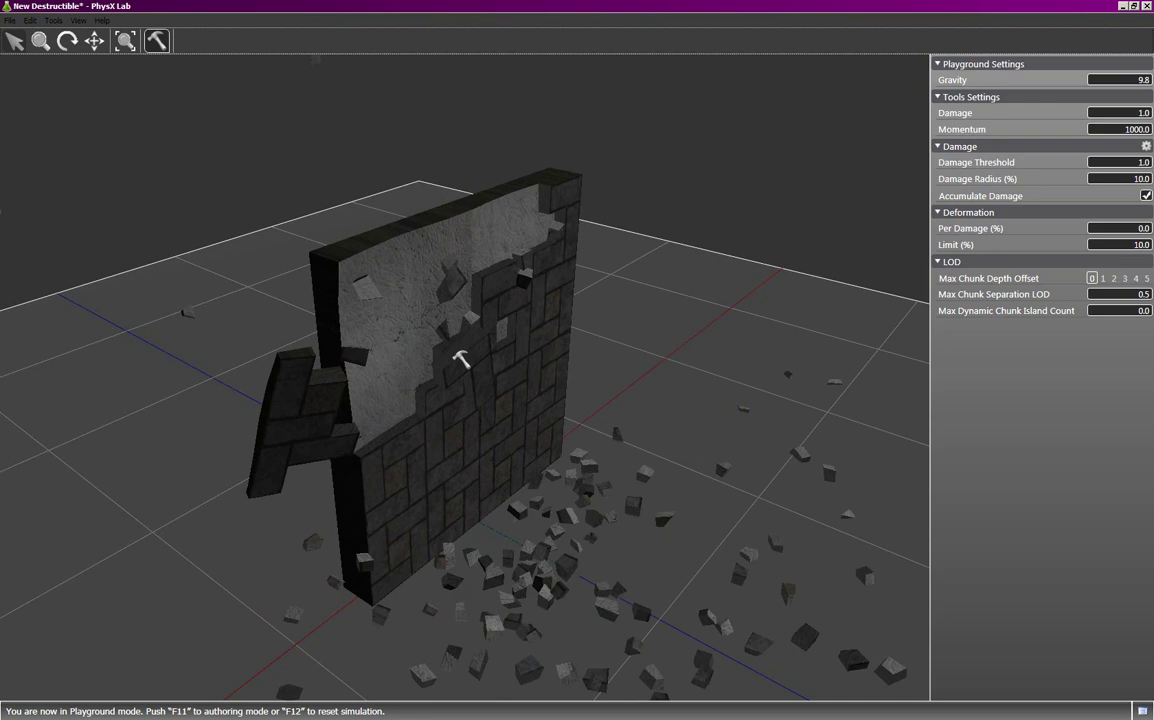